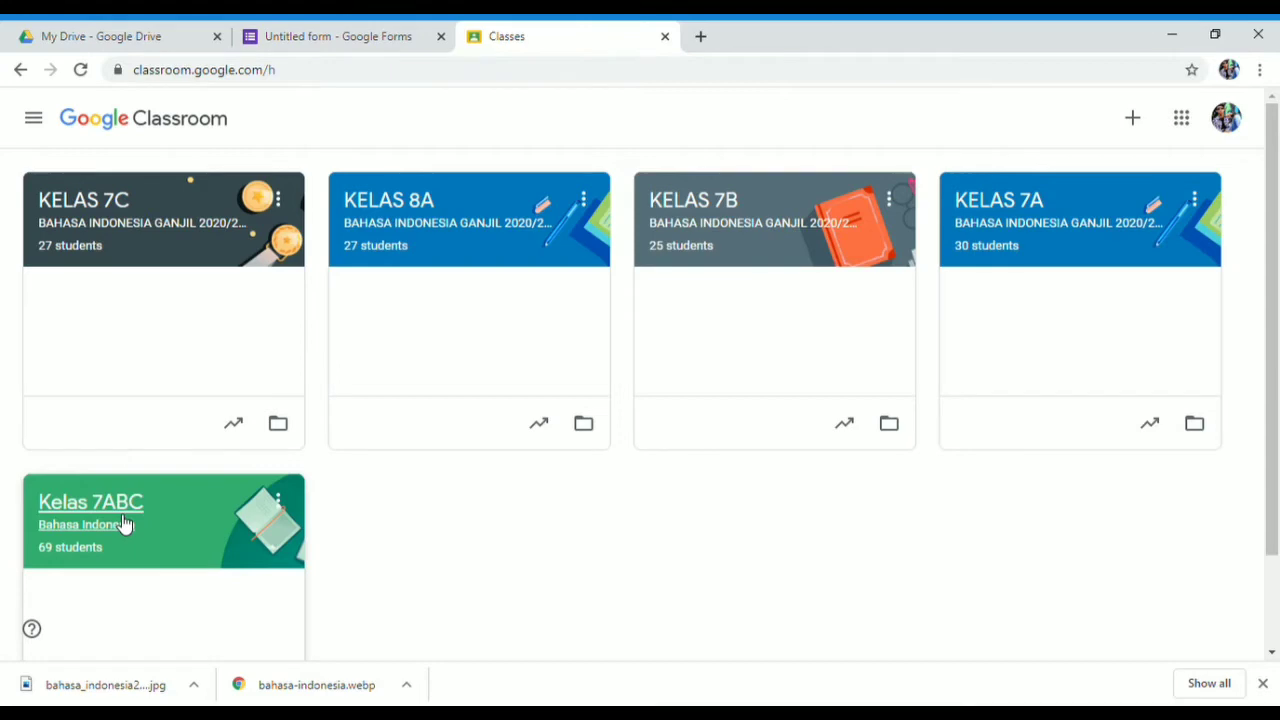
Step: Create a quiz assignment in the Kelas 7ABC classwork and title it "ULANGAN HARIAN 1"
{"action": "left_click", "coordinate": [124, 525]}
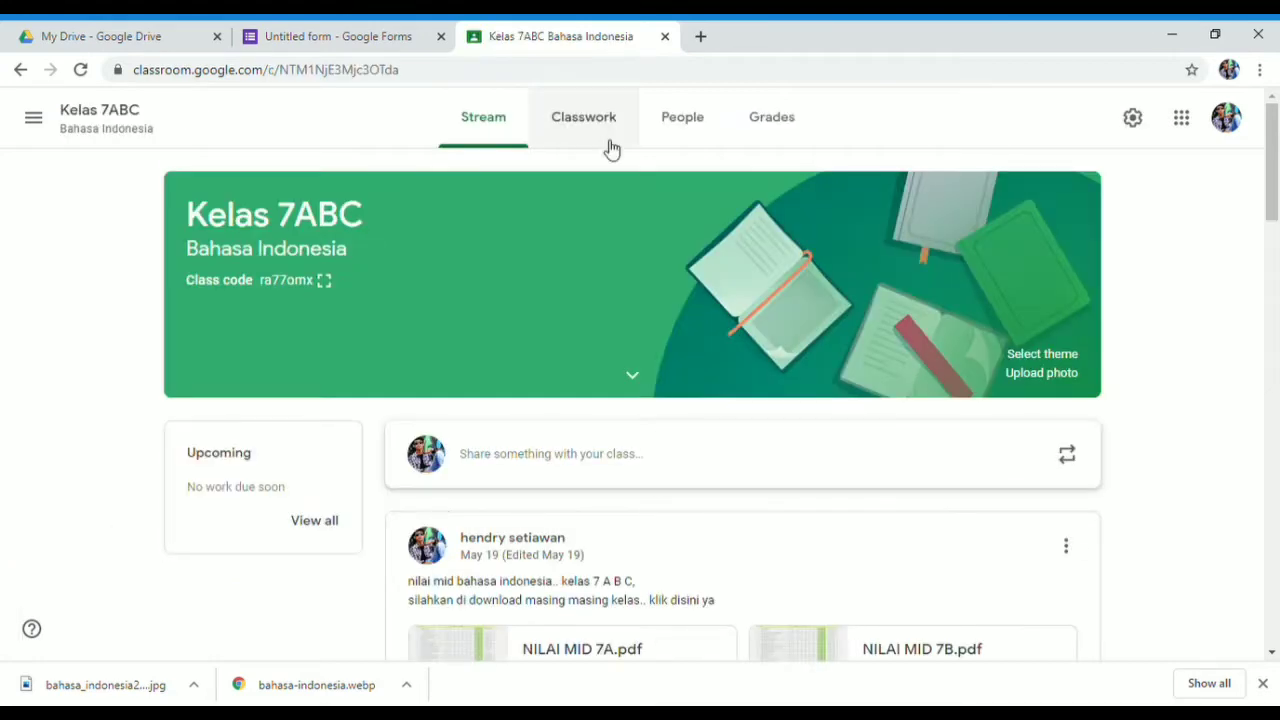
{"action": "left_click", "coordinate": [594, 134]}
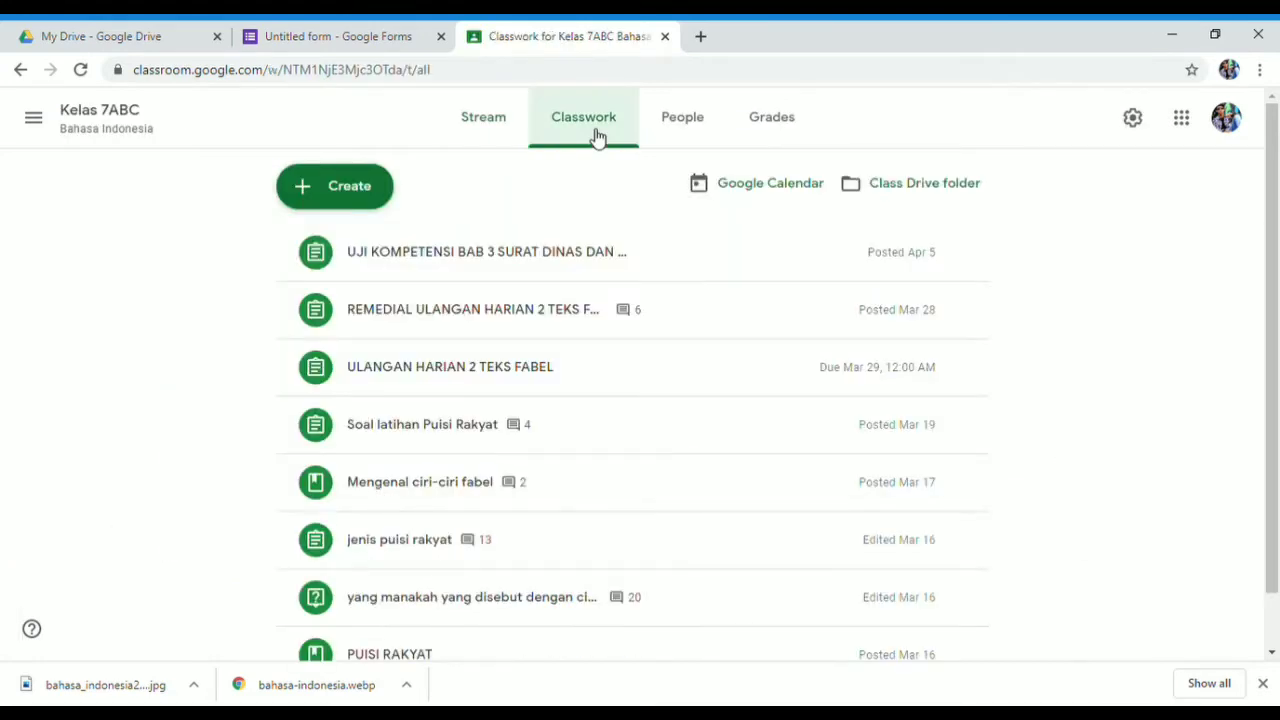
{"action": "left_click", "coordinate": [373, 200]}
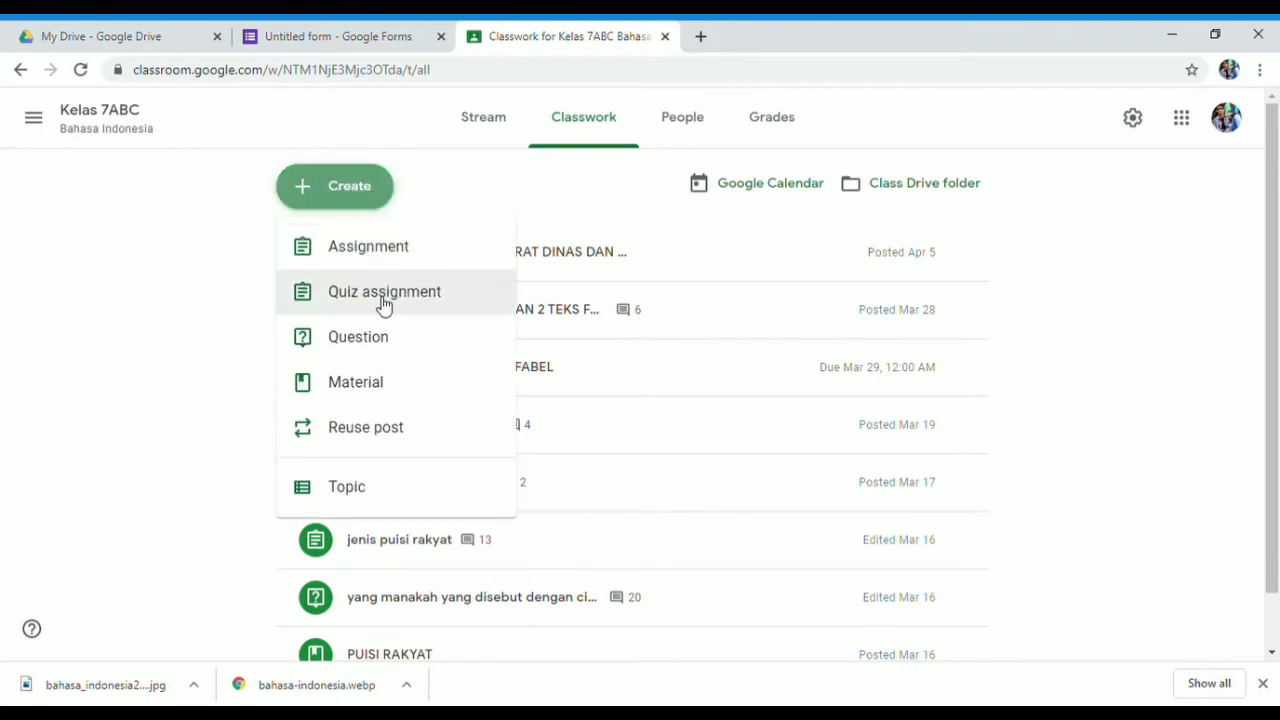
{"action": "left_click", "coordinate": [384, 303]}
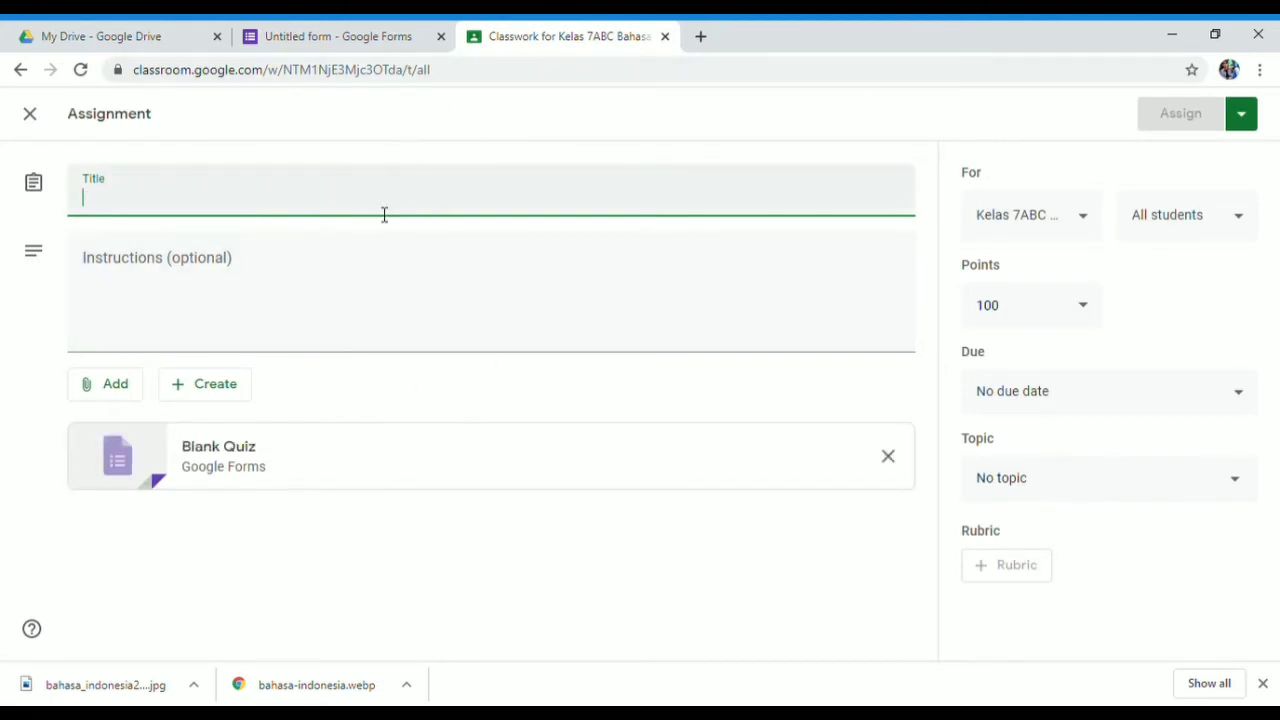
{"action": "type", "text": "ULAN"}
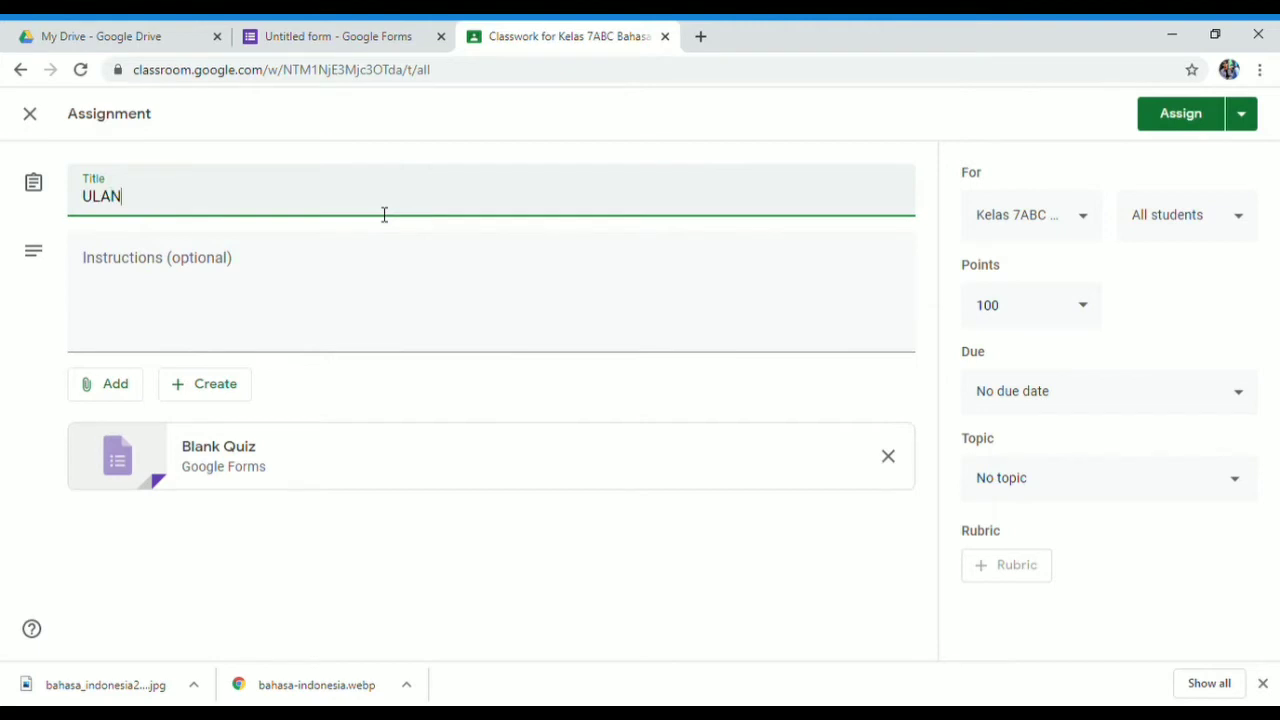
{"action": "type", "text": "GAN HARIAN 1"}
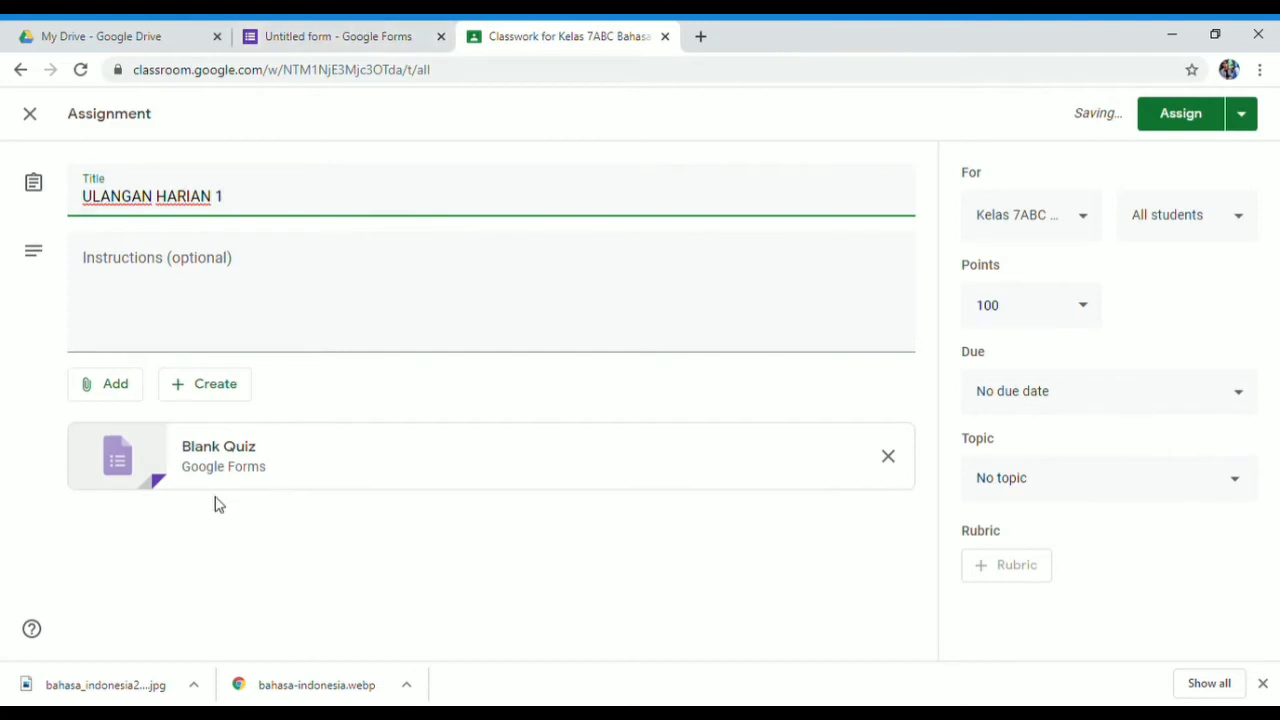
Step: Switch to the untitled form in Google Forms and set its heading title to "ULANGAN HARIAN 1"
{"action": "left_click", "coordinate": [350, 40]}
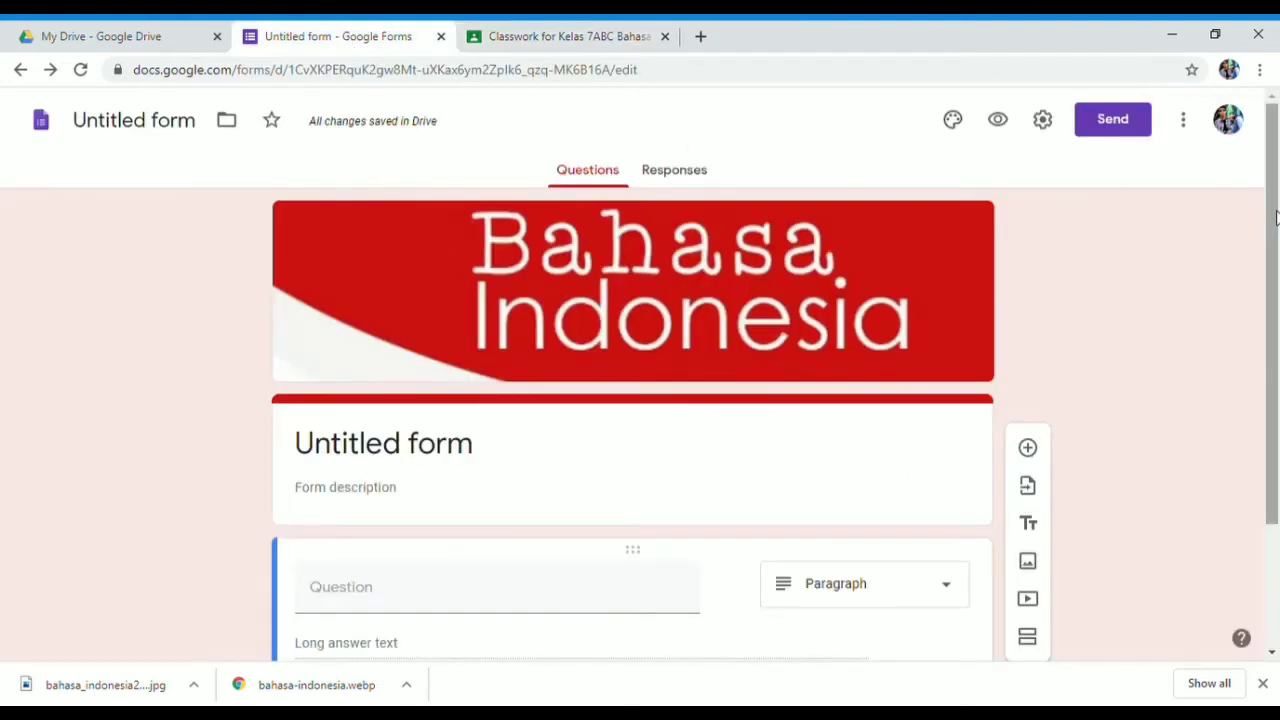
{"action": "left_click_drag", "start_coordinate": [1275, 218], "coordinate": [1275, 278]}
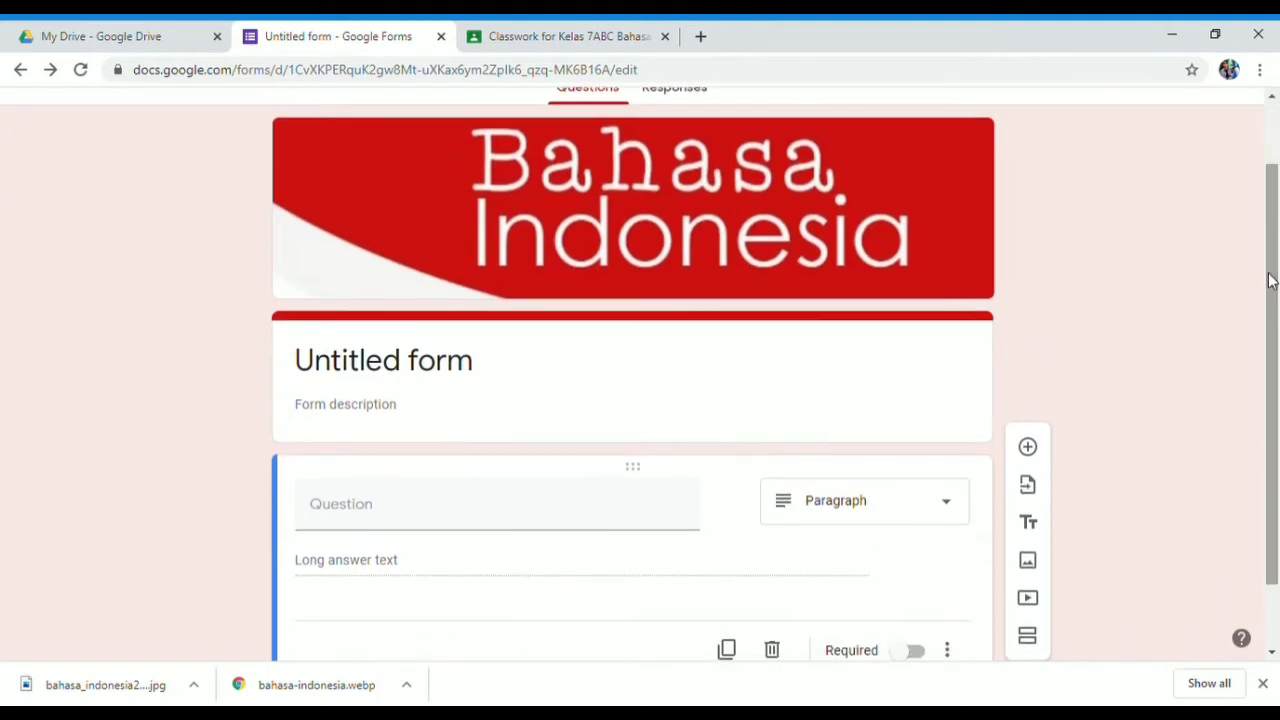
{"action": "left_click", "coordinate": [679, 364]}
{"action": "type", "text": "ULANG"}
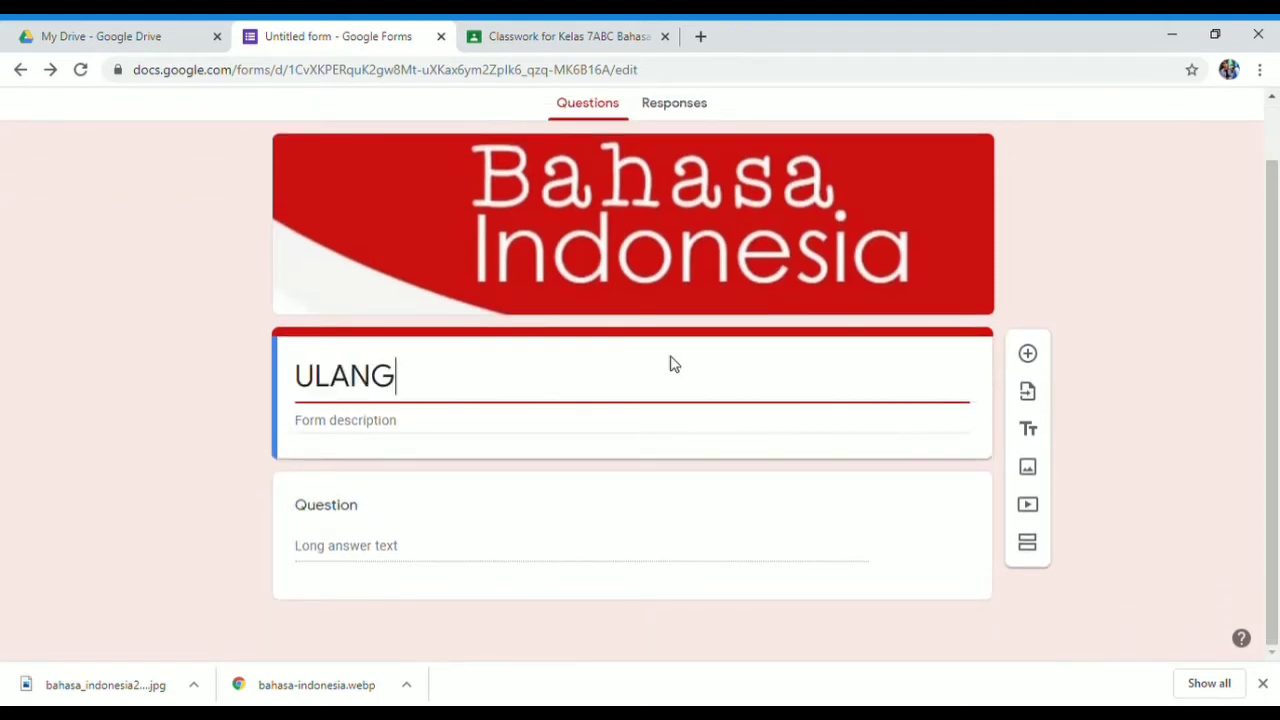
{"action": "type", "text": "AN HARIAN 1"}
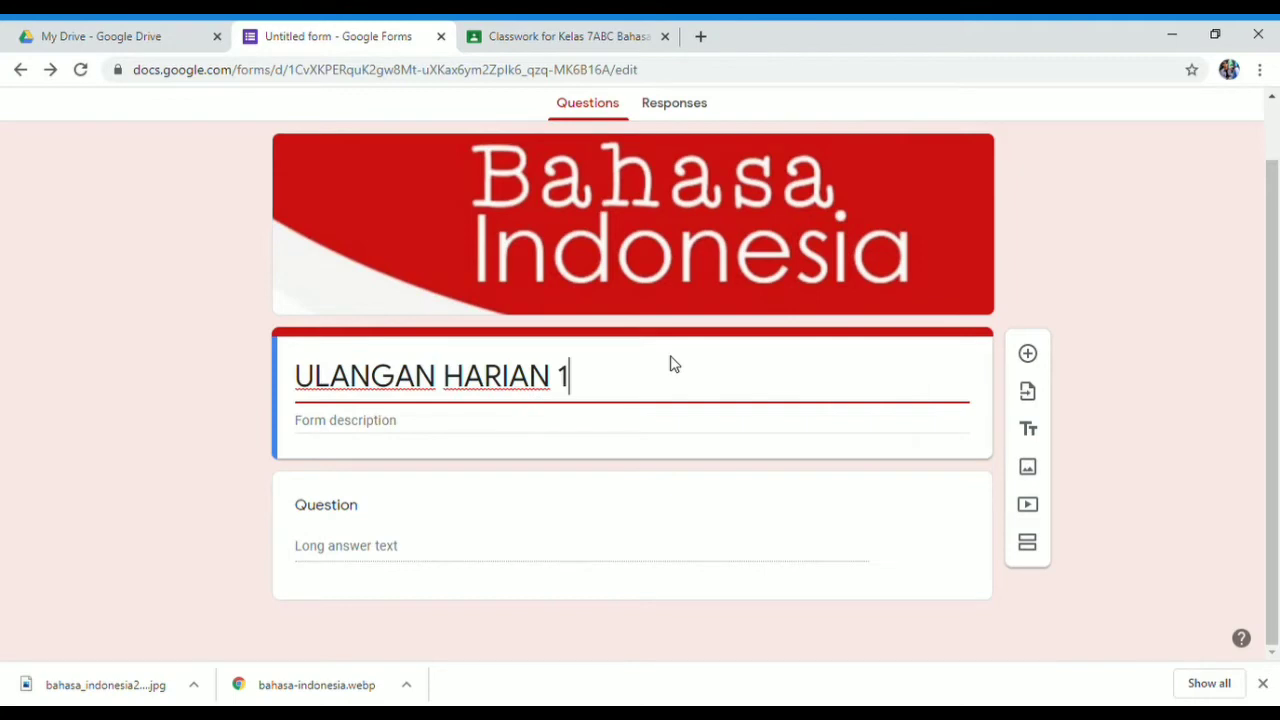
Step: Enter the paragraph question "JELASKAN UNSUR TEKS DESKRIPSI" and make it required
{"action": "left_click", "coordinate": [500, 524]}
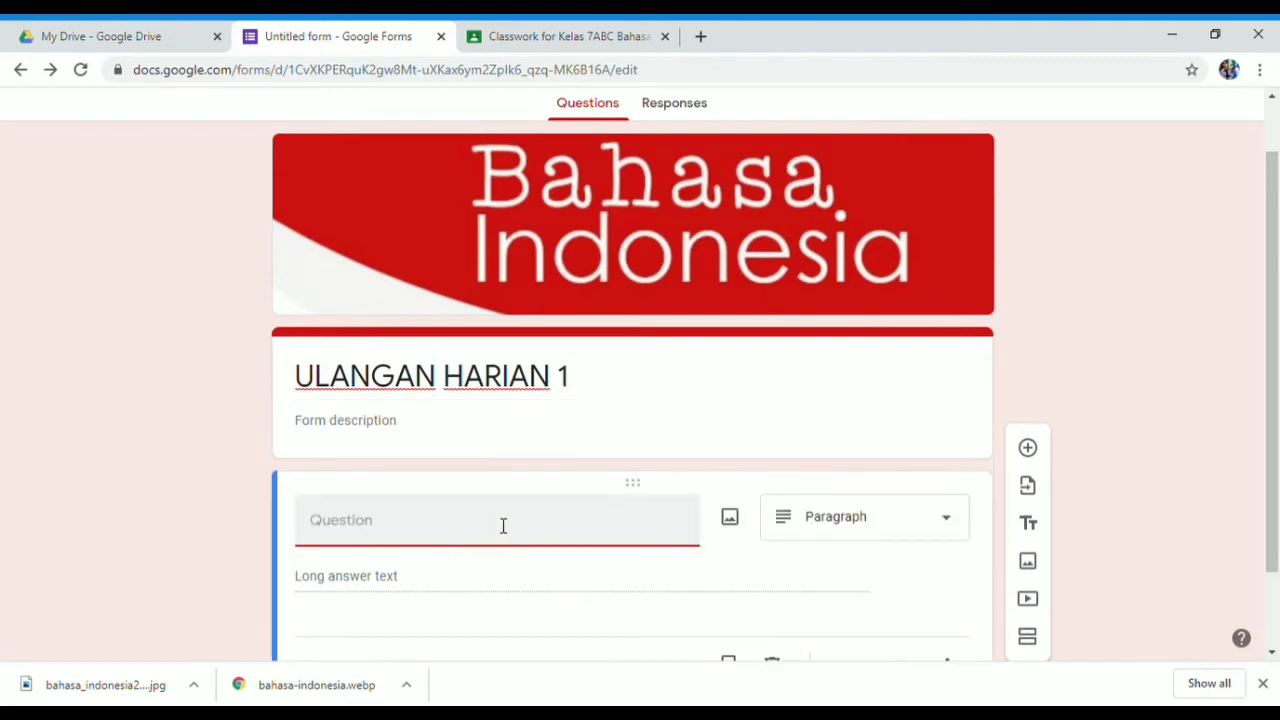
{"action": "type", "text": "JELAKSKAN USNUR"}
{"action": "key", "text": "BackSpace"}
{"action": "key", "text": "BackSpace"}
{"action": "key", "text": "BackSpace"}
{"action": "key", "text": "BackSpace"}
{"action": "key", "text": "BackSpace"}
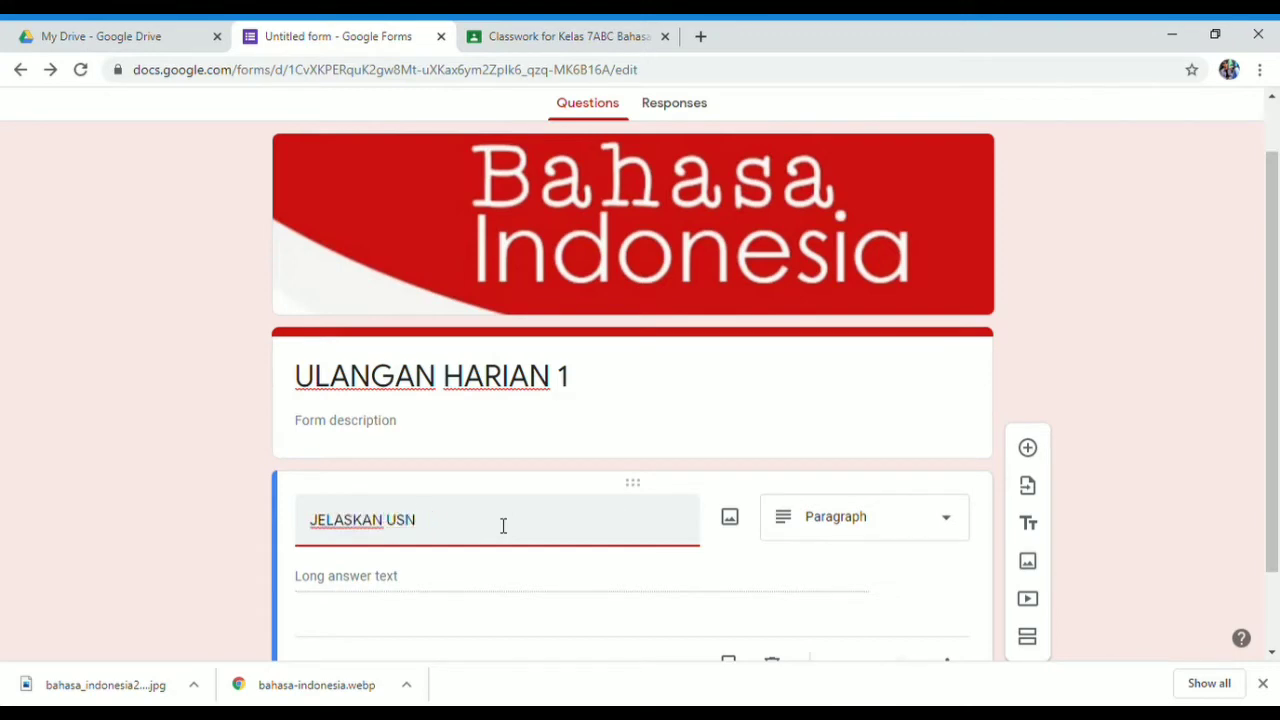
{"action": "type", "text": "NSUR TEKS DESEK"}
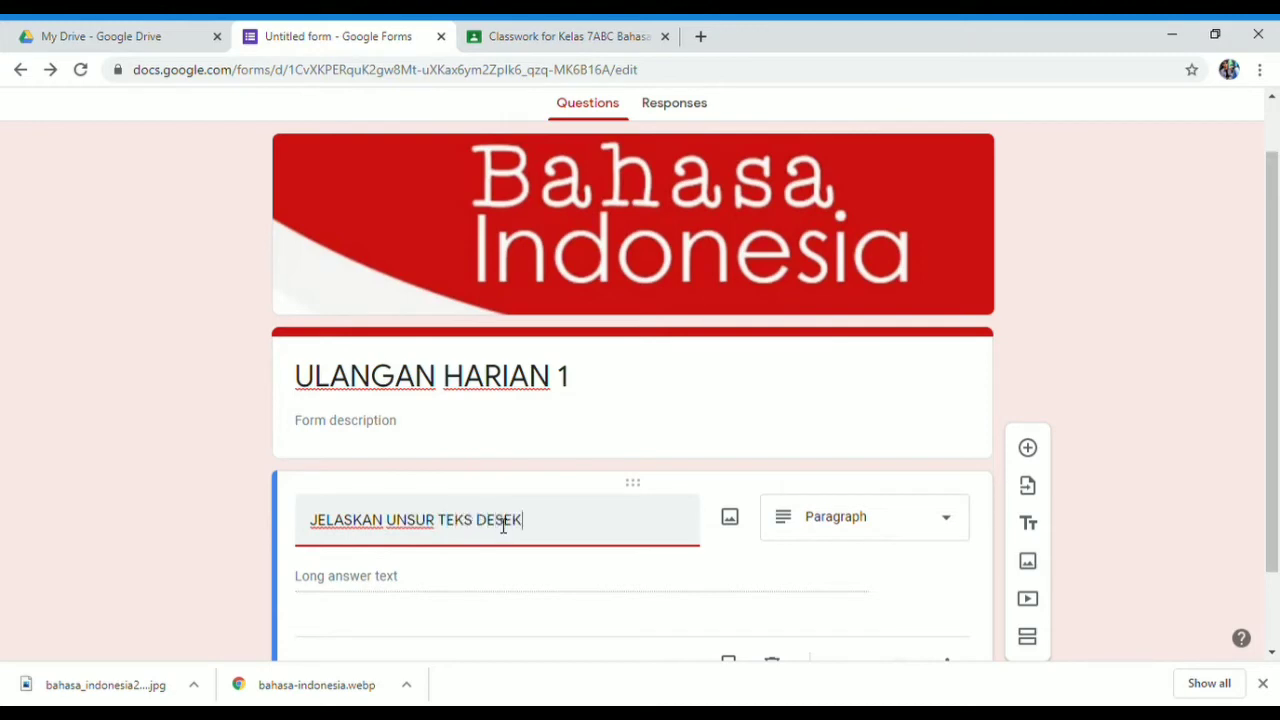
{"action": "key", "text": "BackSpace"}
{"action": "key", "text": "BackSpace"}
{"action": "type", "text": "KRIPSI"}
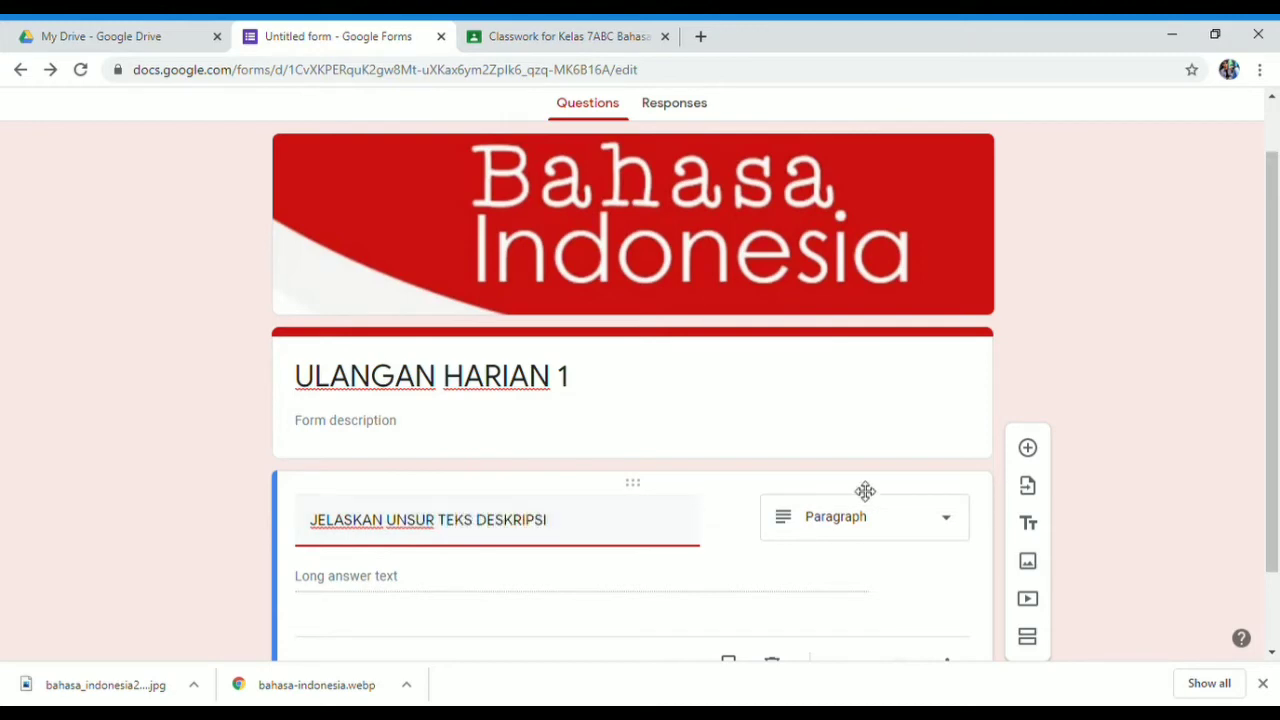
{"action": "scroll", "coordinate": [905, 600], "scroll_direction": "down", "scroll_amount": 1}
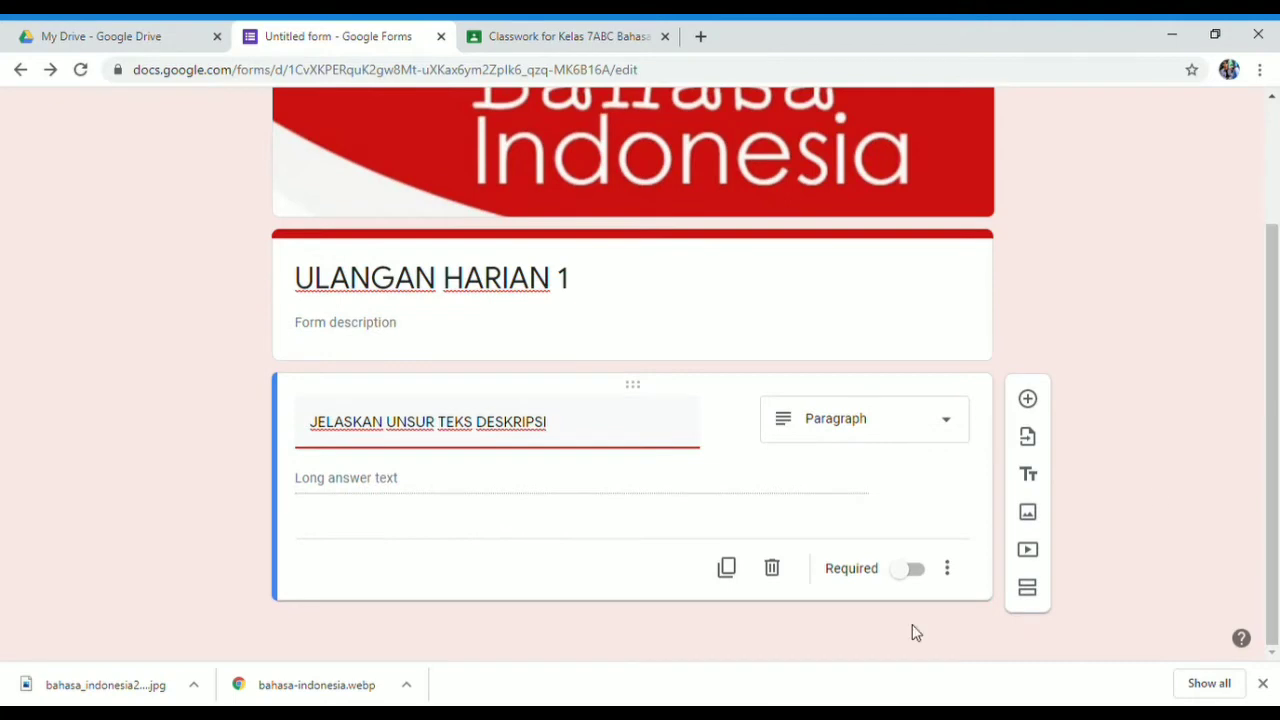
{"action": "left_click", "coordinate": [918, 572]}
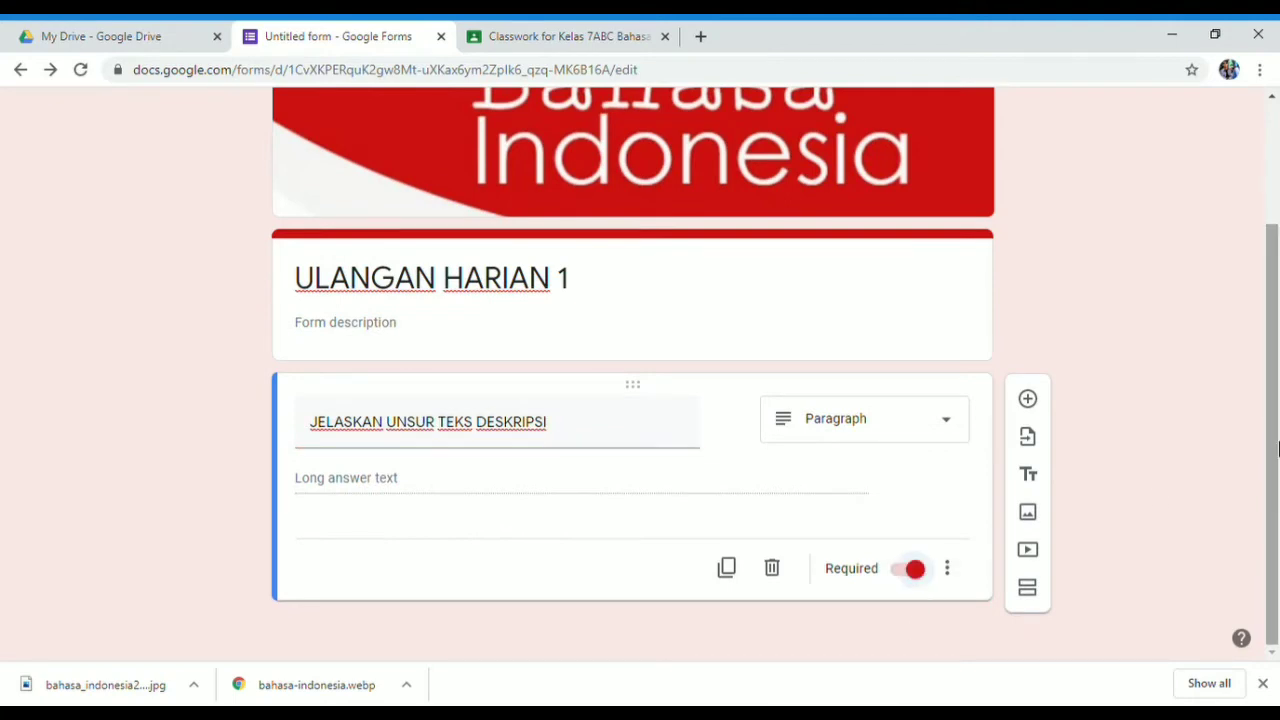
Step: Review the form's general response settings and its presentation settings, including the confirmation message, and save them
{"action": "scroll", "coordinate": [1278, 450], "scroll_direction": "up", "scroll_amount": 3}
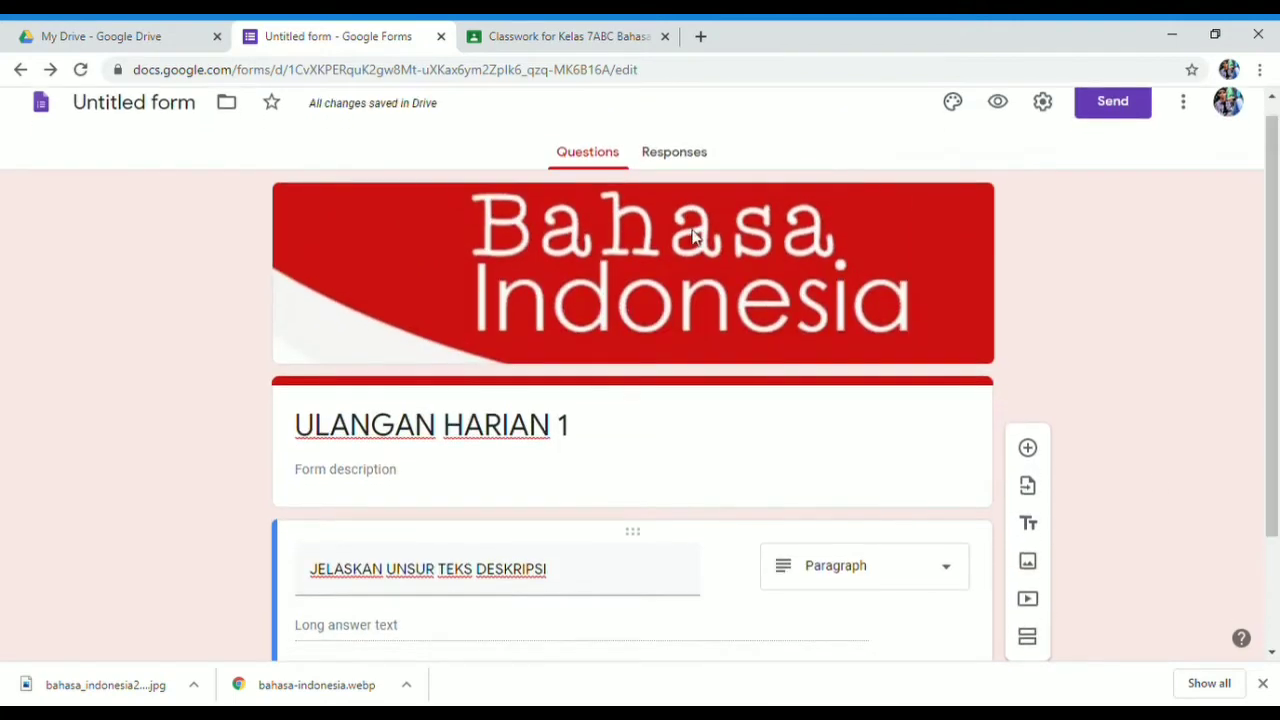
{"action": "left_click", "coordinate": [1043, 103]}
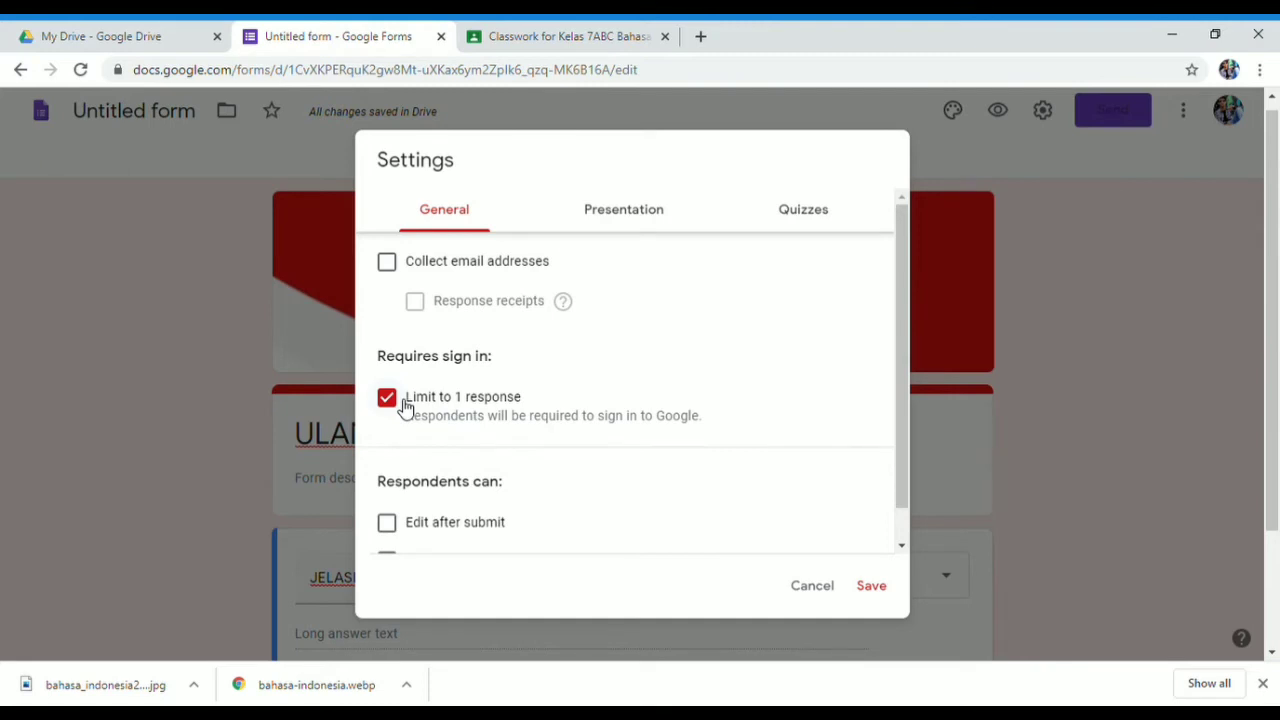
{"action": "left_click", "coordinate": [637, 222]}
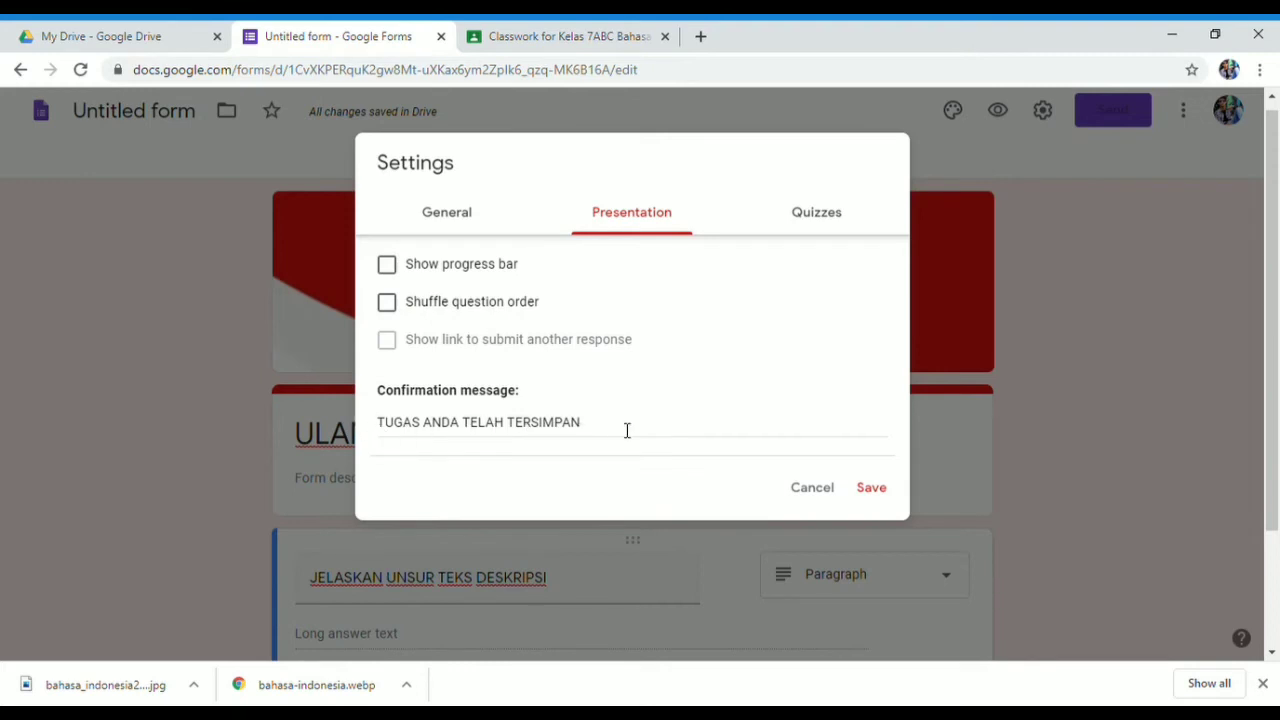
{"action": "left_click", "coordinate": [870, 490]}
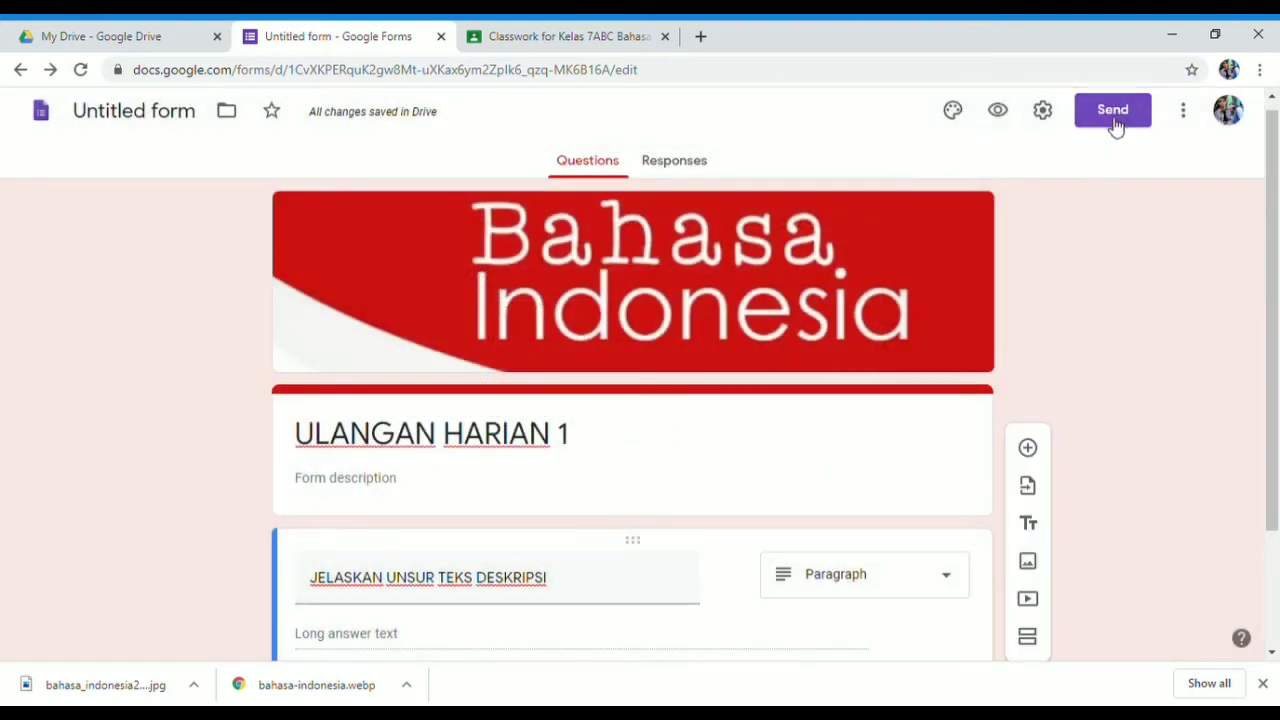
Step: Copy the form's sharing link as a shortened URL
{"action": "left_click", "coordinate": [1117, 117]}
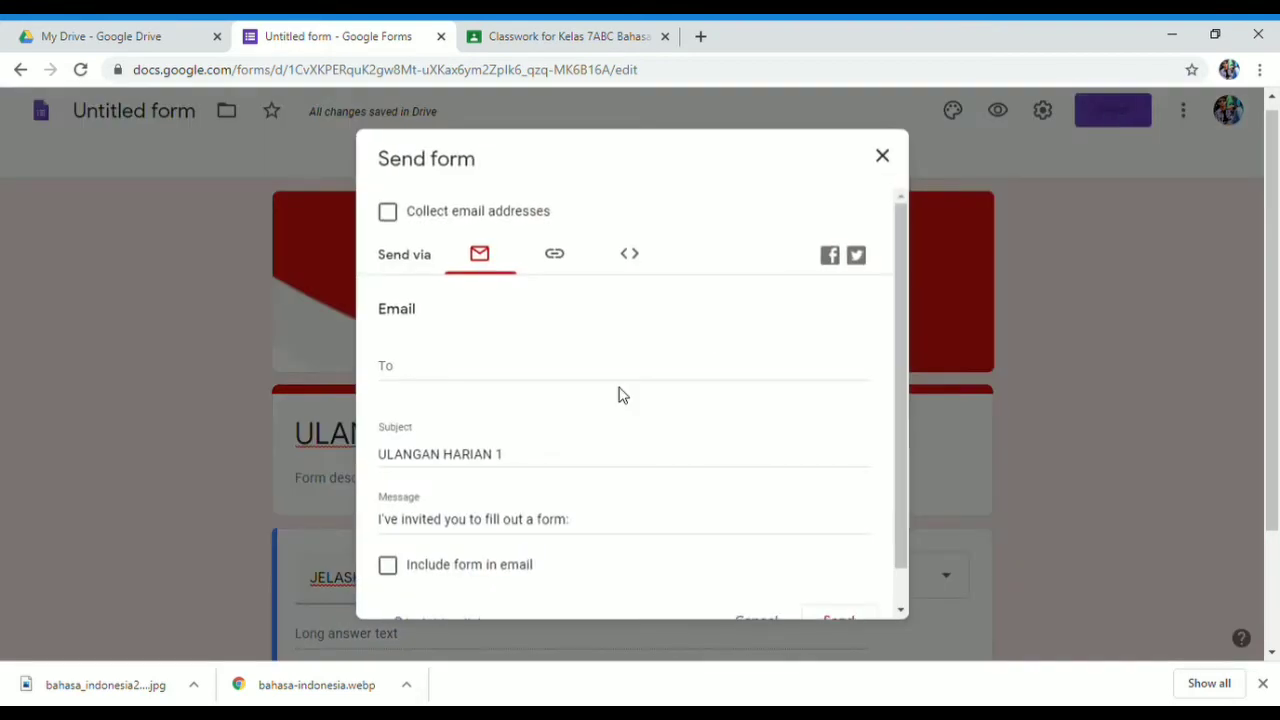
{"action": "left_click", "coordinate": [560, 262]}
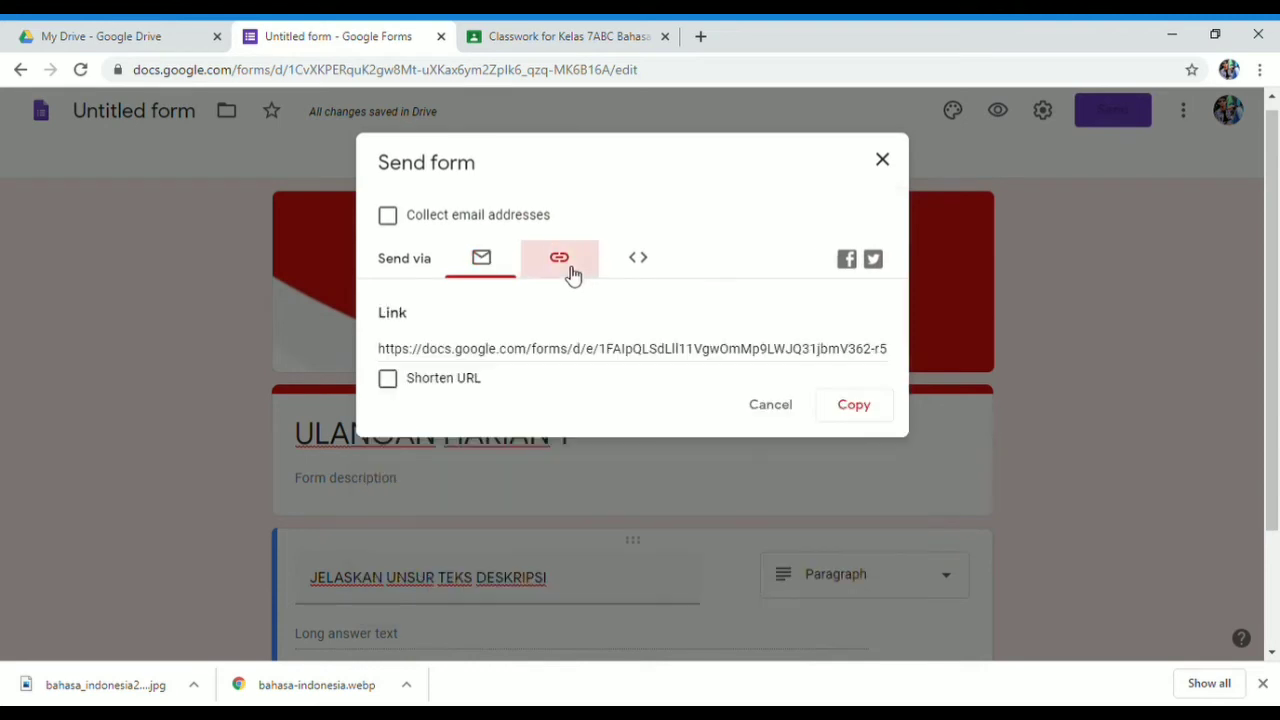
{"action": "left_click", "coordinate": [388, 379]}
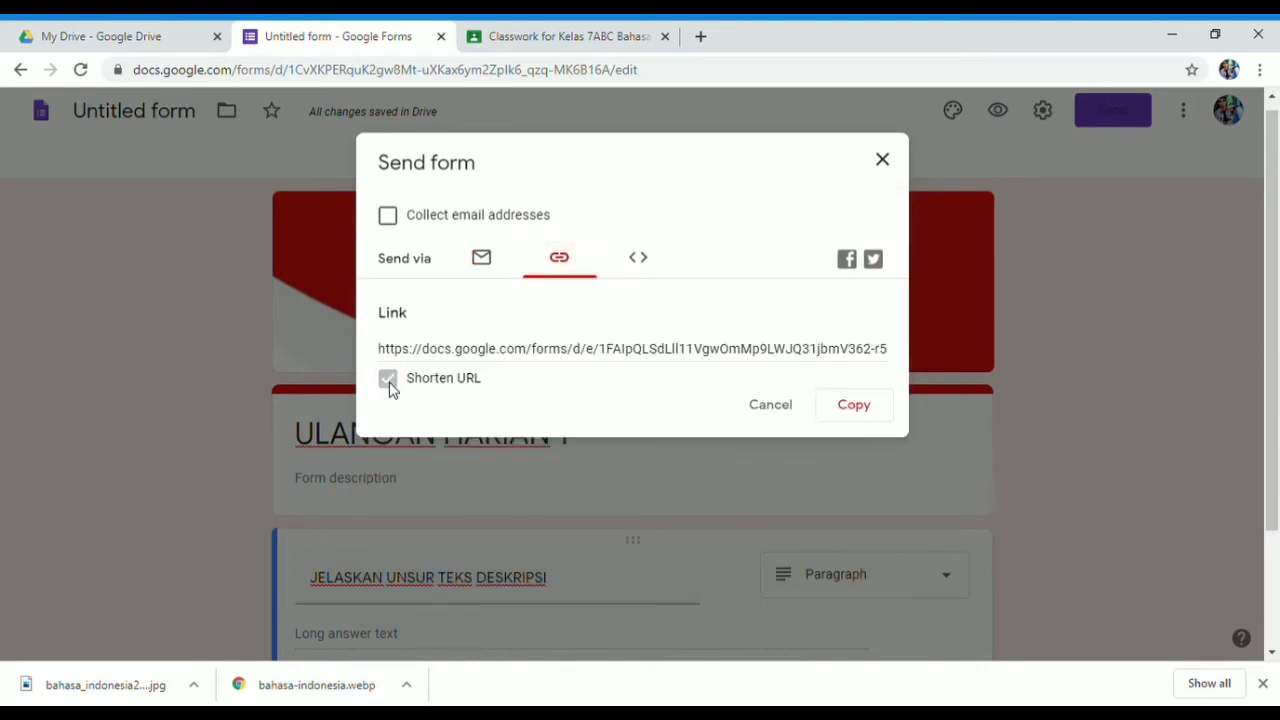
{"action": "left_click", "coordinate": [846, 406]}
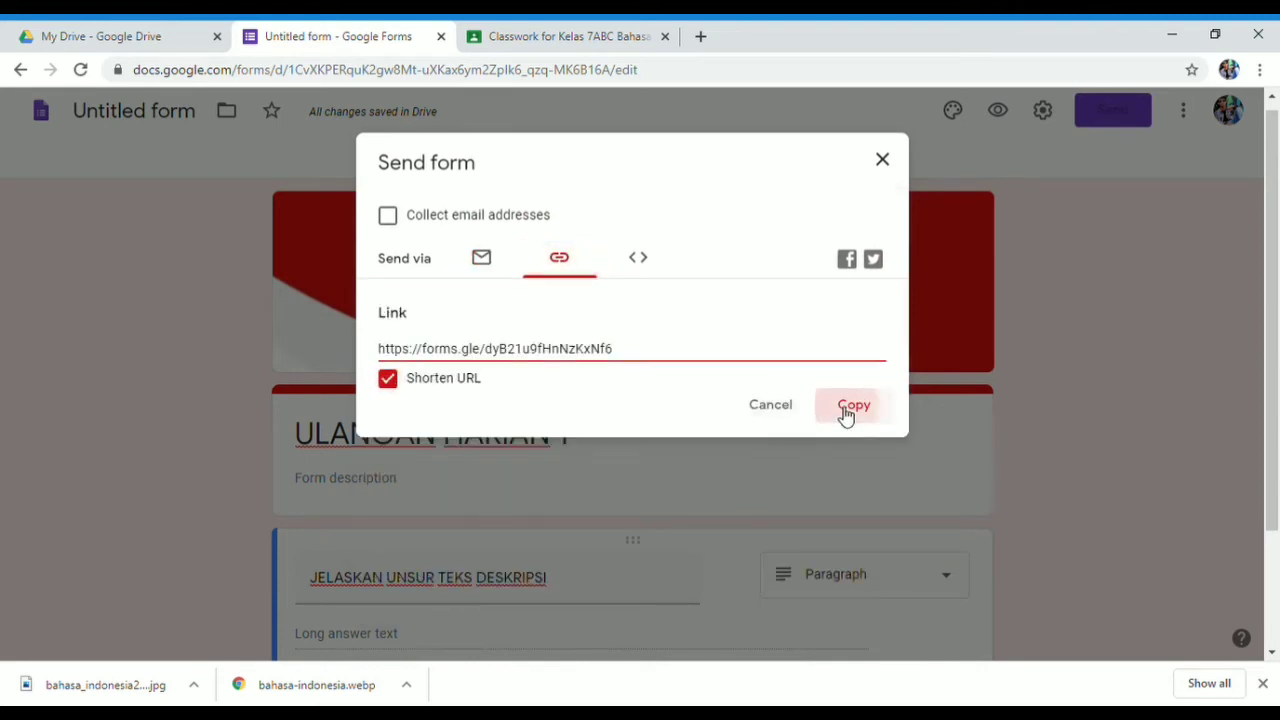
Step: Switch to Google Classroom and enter the instructions "KERJAKAN SOAL ULANGAN INI DENGAN WAKTU YANG SUDAH DITENTUKAN, TANGGAL 25 JULI 2020, PUKUL 08.00 WIB"
{"action": "left_click", "coordinate": [537, 40]}
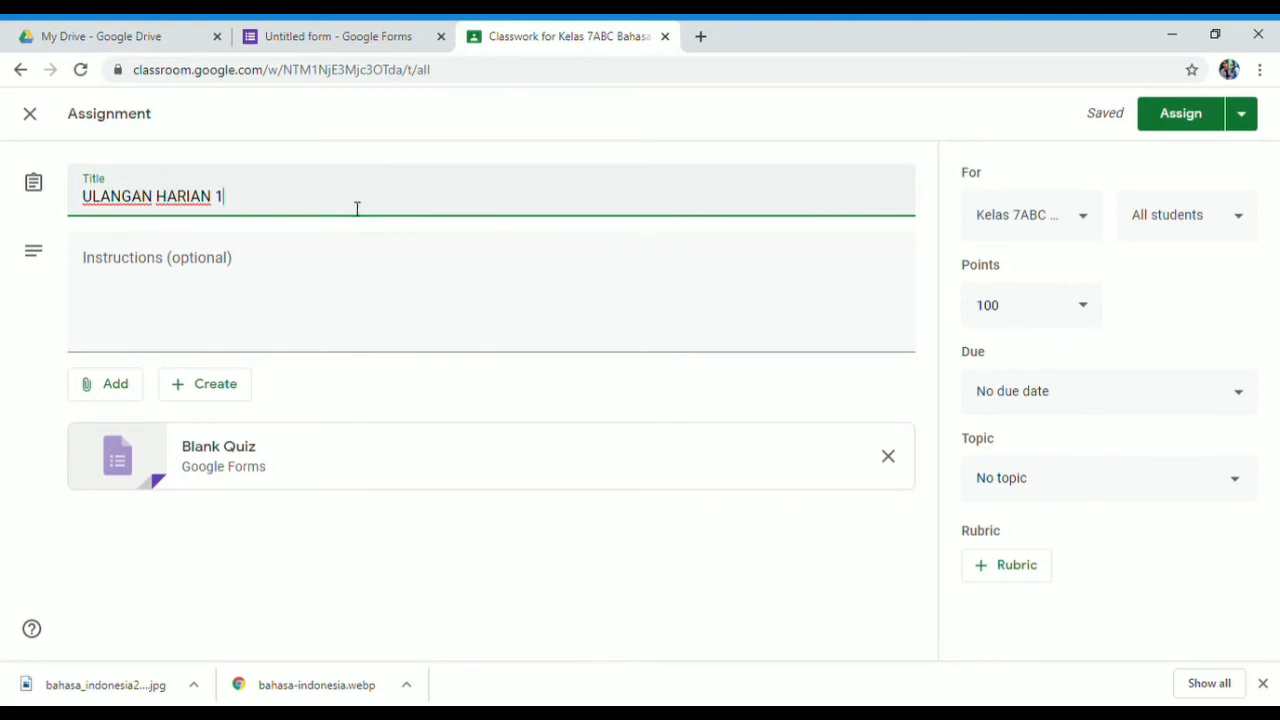
{"action": "left_click", "coordinate": [309, 274]}
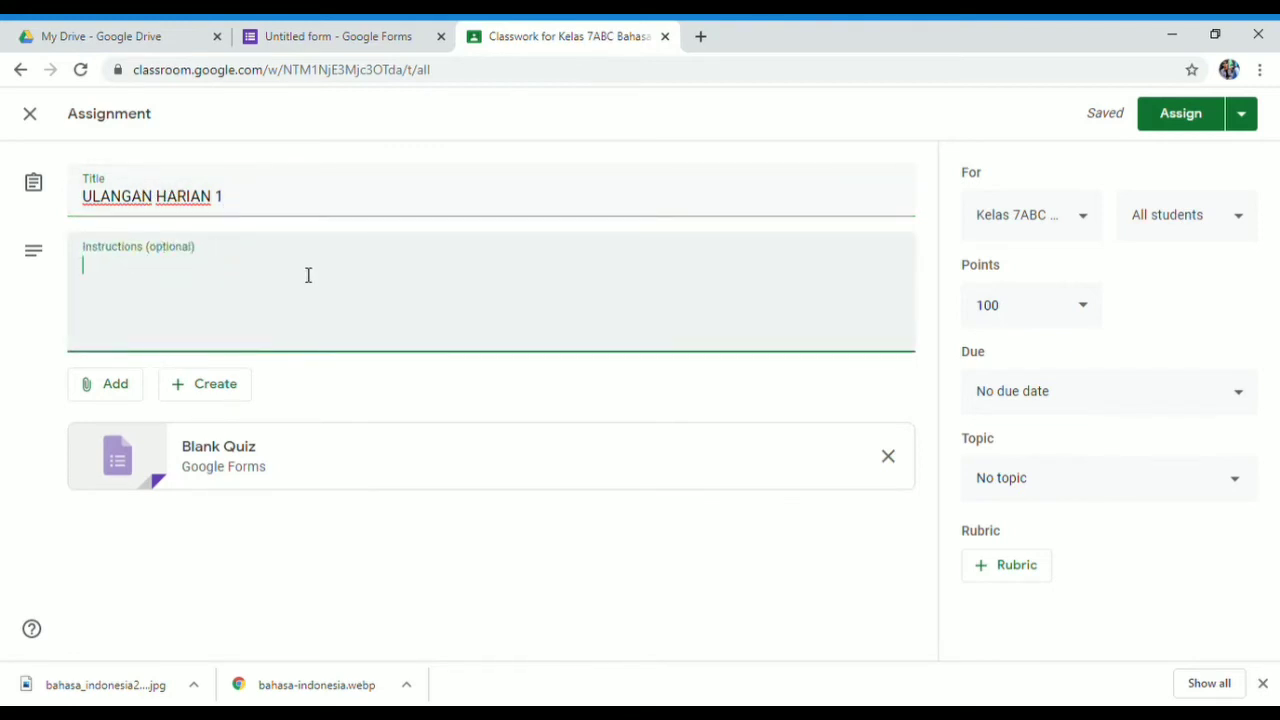
{"action": "type", "text": "KERJAKAN"}
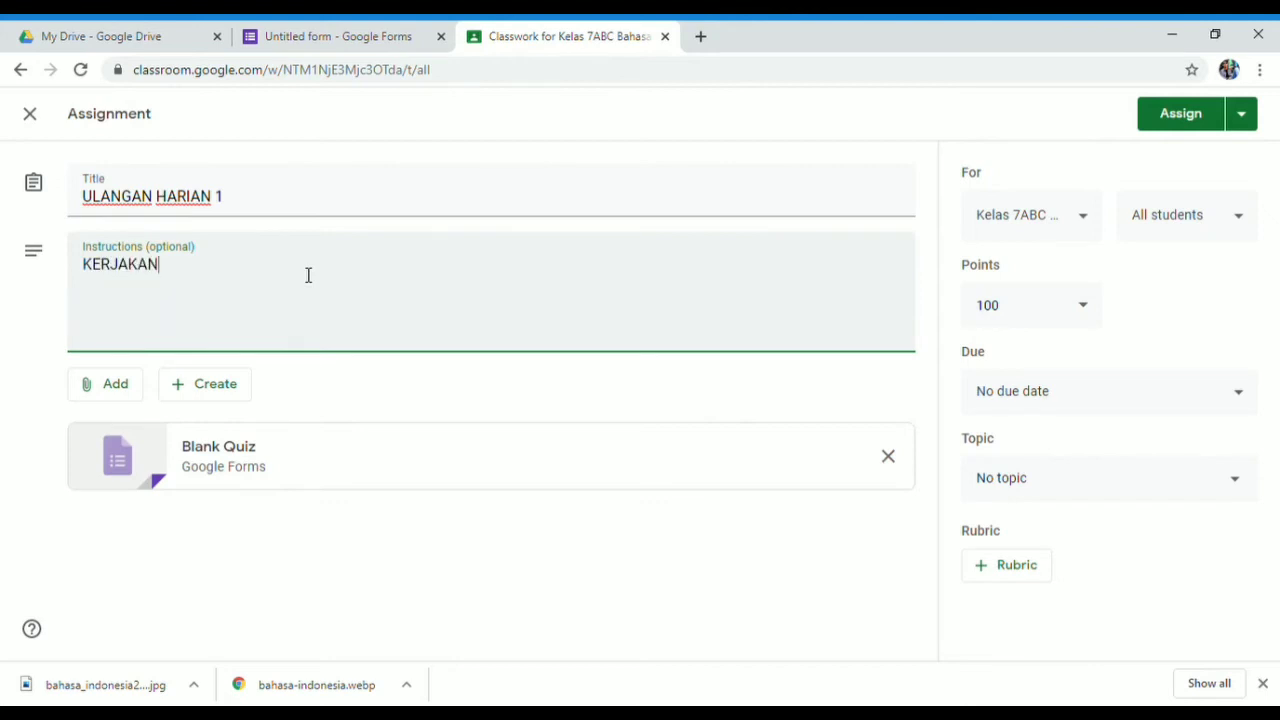
{"action": "type", "text": " SOAL ULANGAN INI D"}
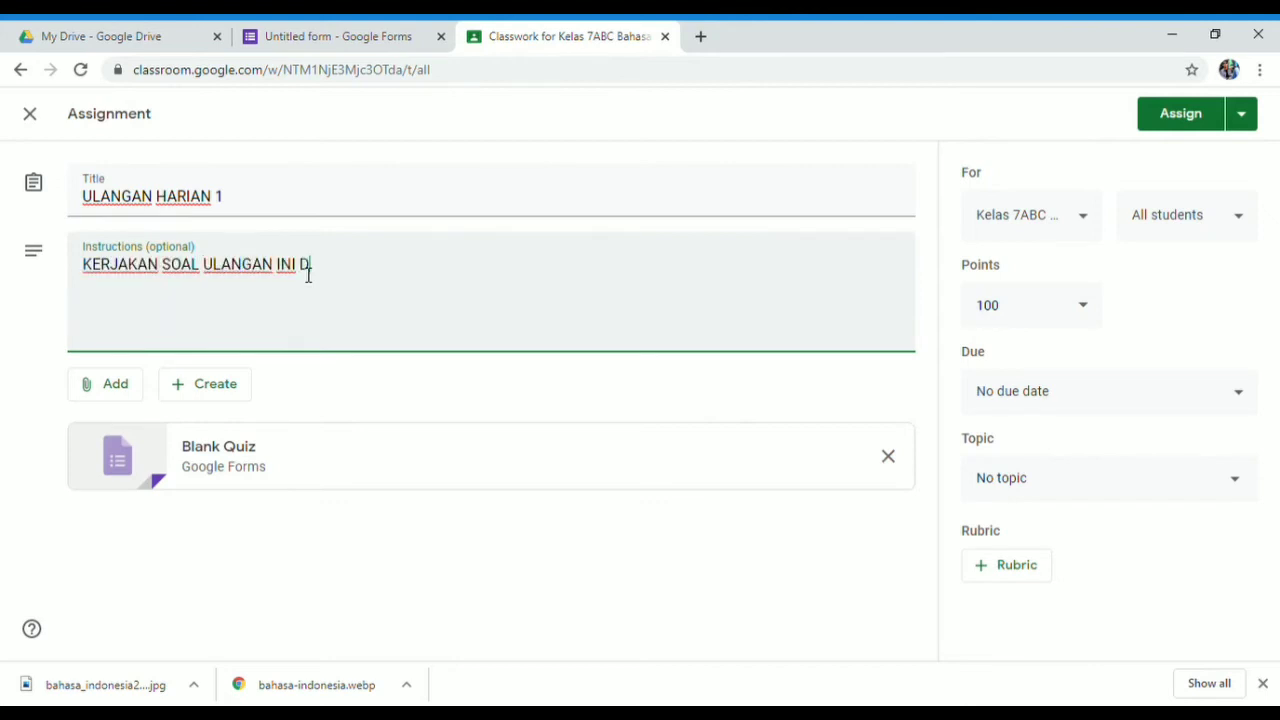
{"action": "type", "text": "ENGAN WAKTU YANG SUDAH "}
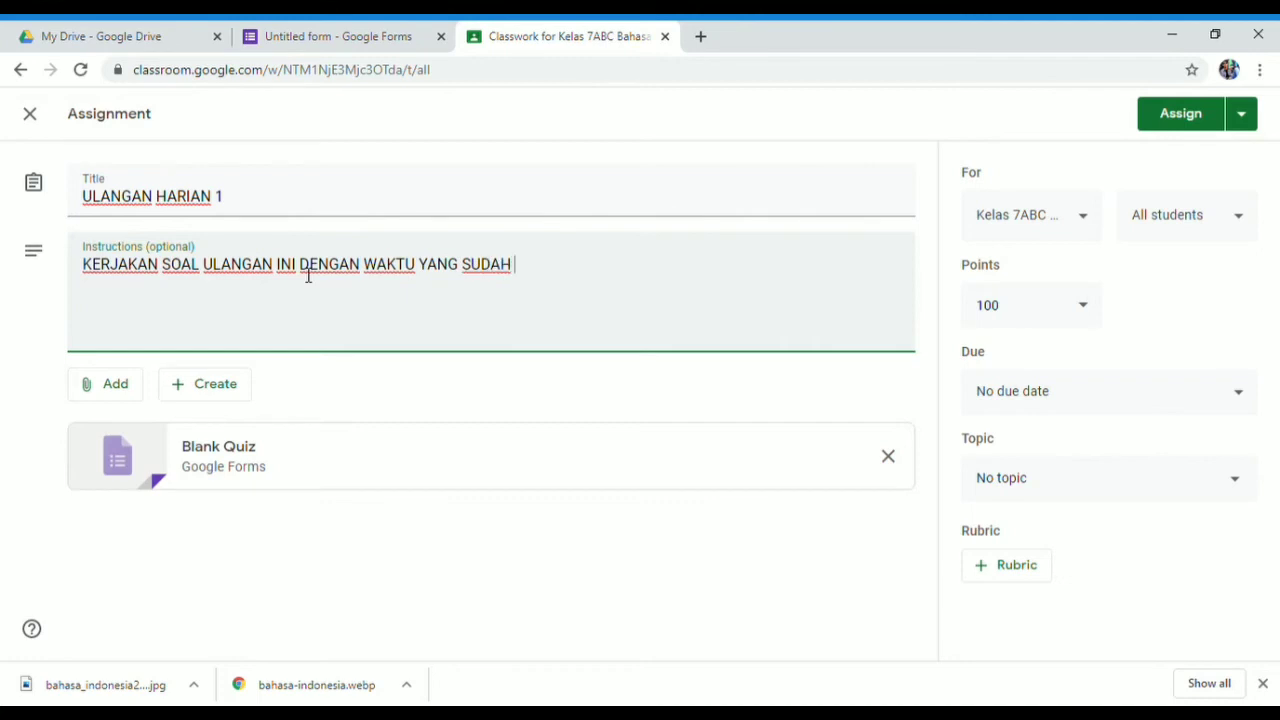
{"action": "type", "text": "DITENTUKA"}
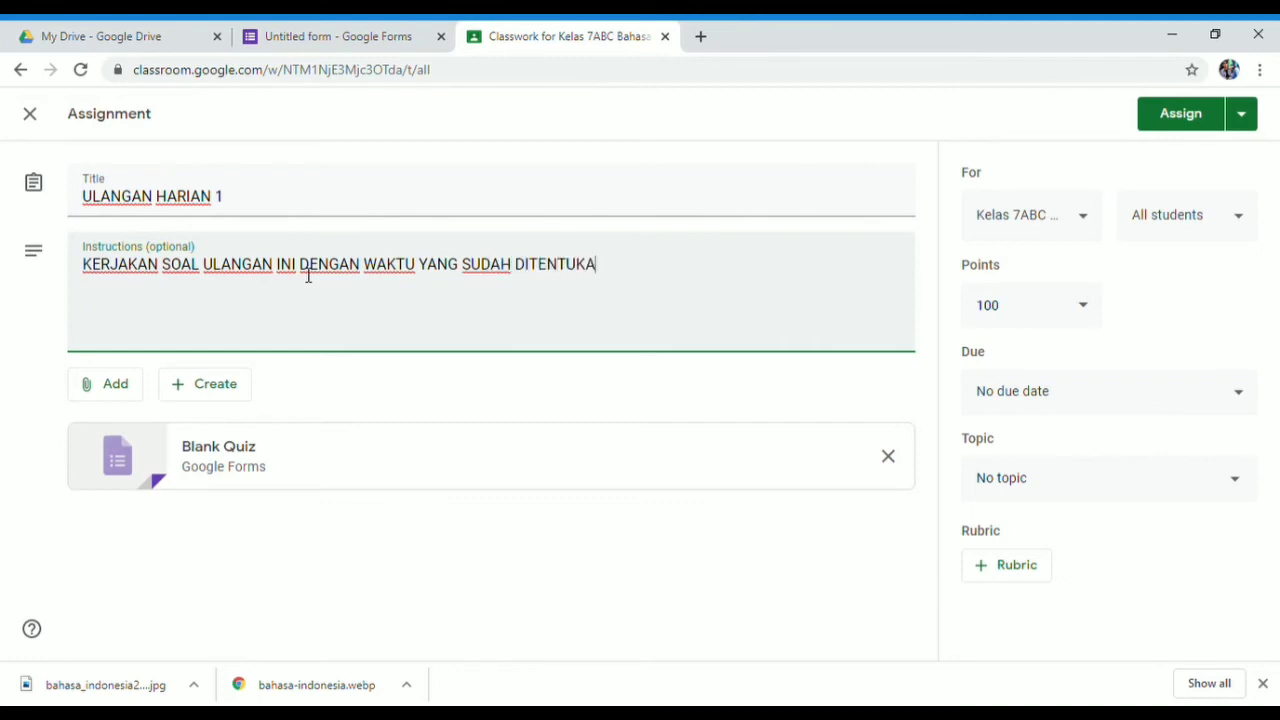
{"action": "type", "text": "N"}
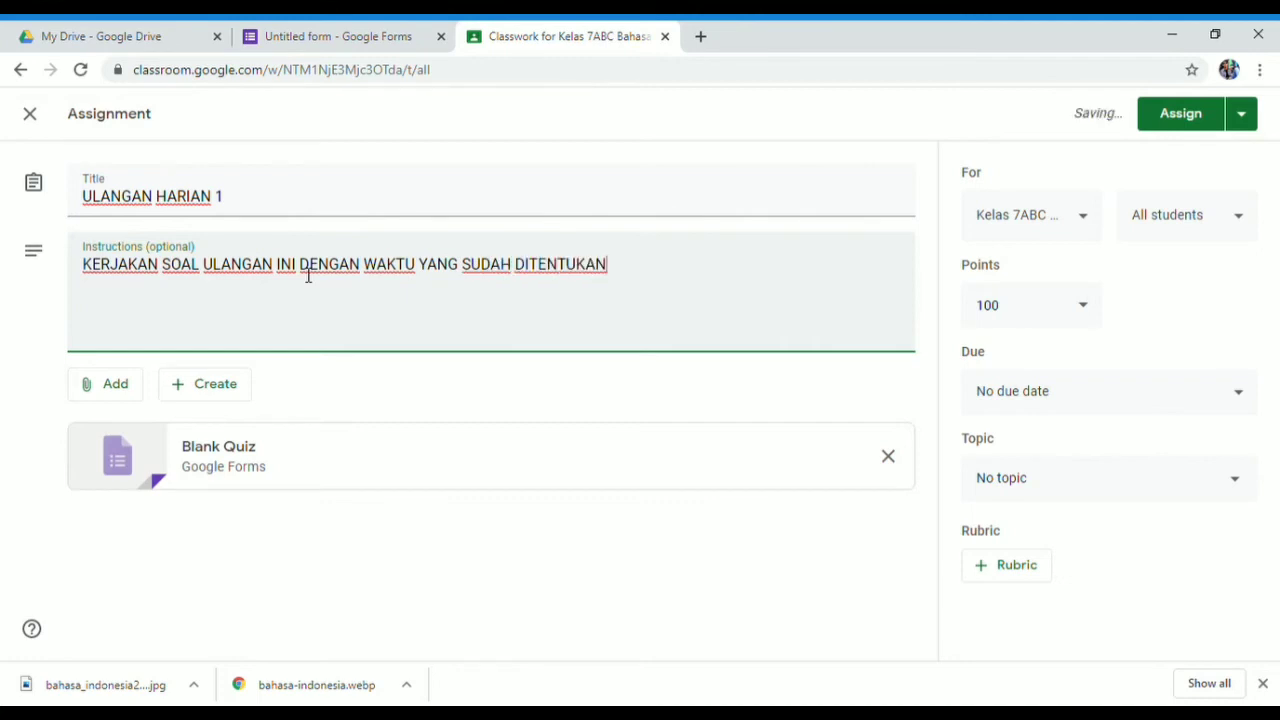
{"action": "type", "text": "."}
{"action": "type", "text": " TANGGAL 2"}
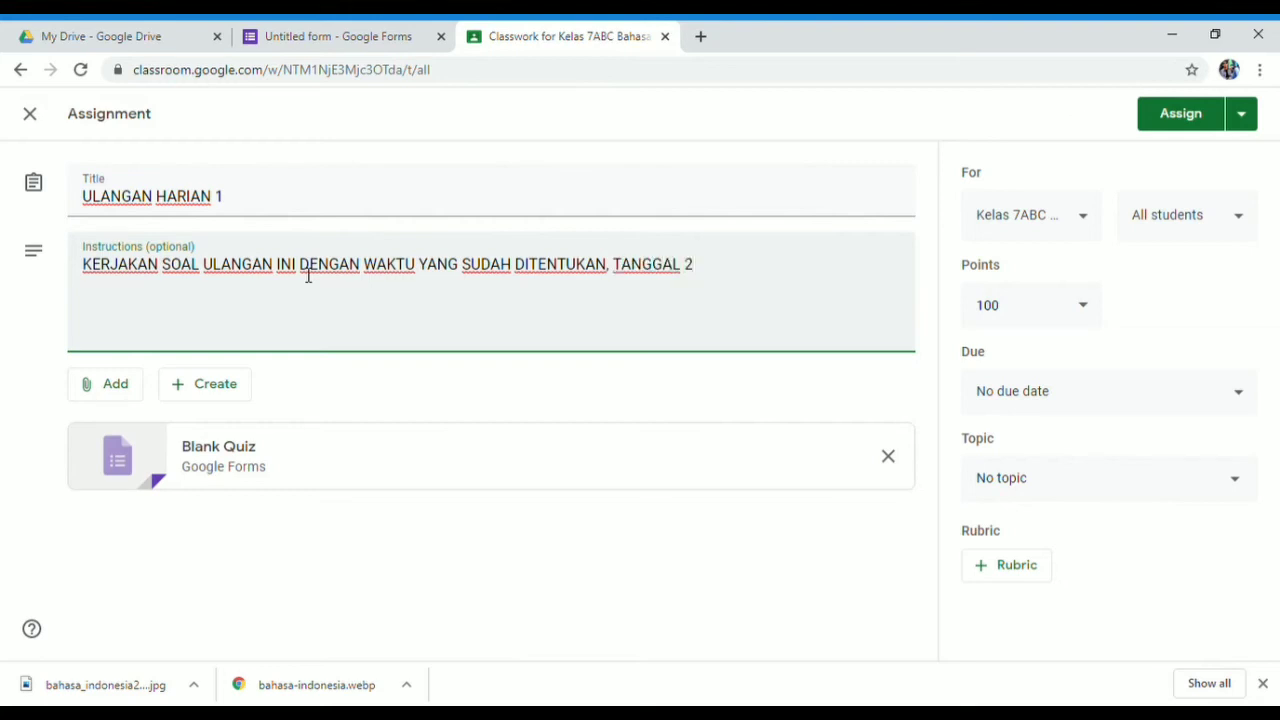
{"action": "type", "text": "5 JULI 2020"}
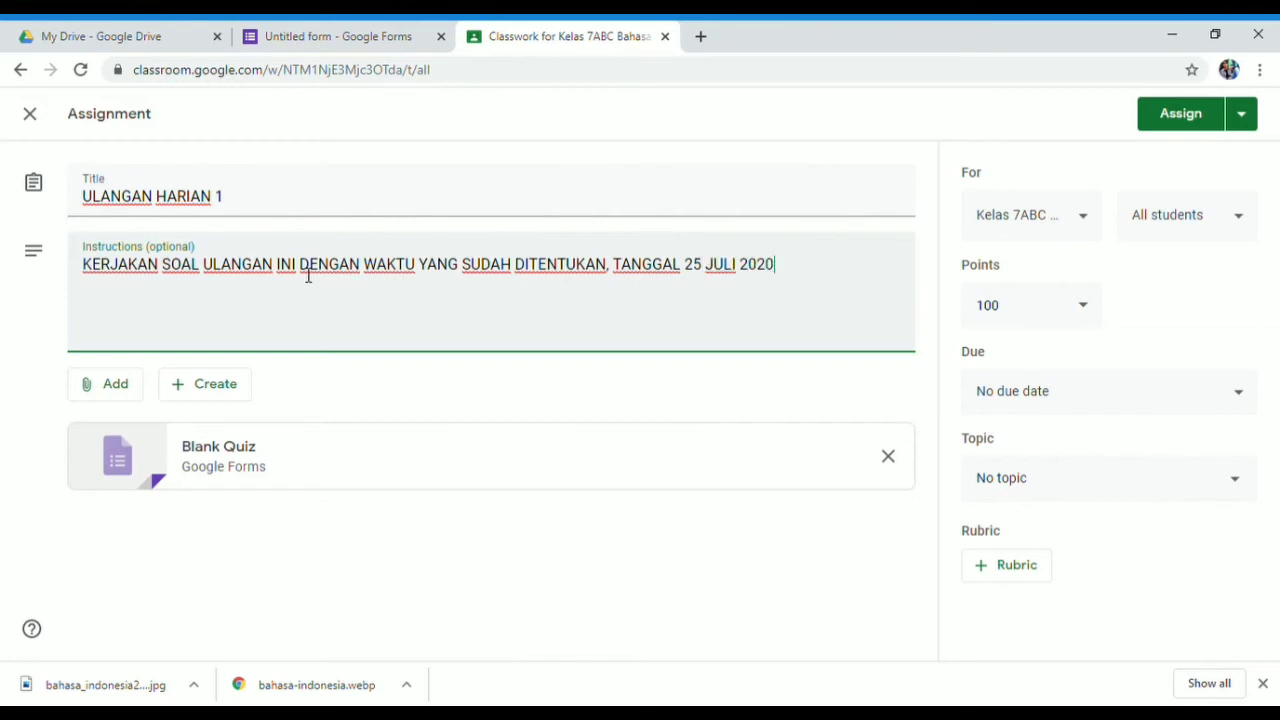
{"action": "type", "text": ", PUKUL 08.00"}
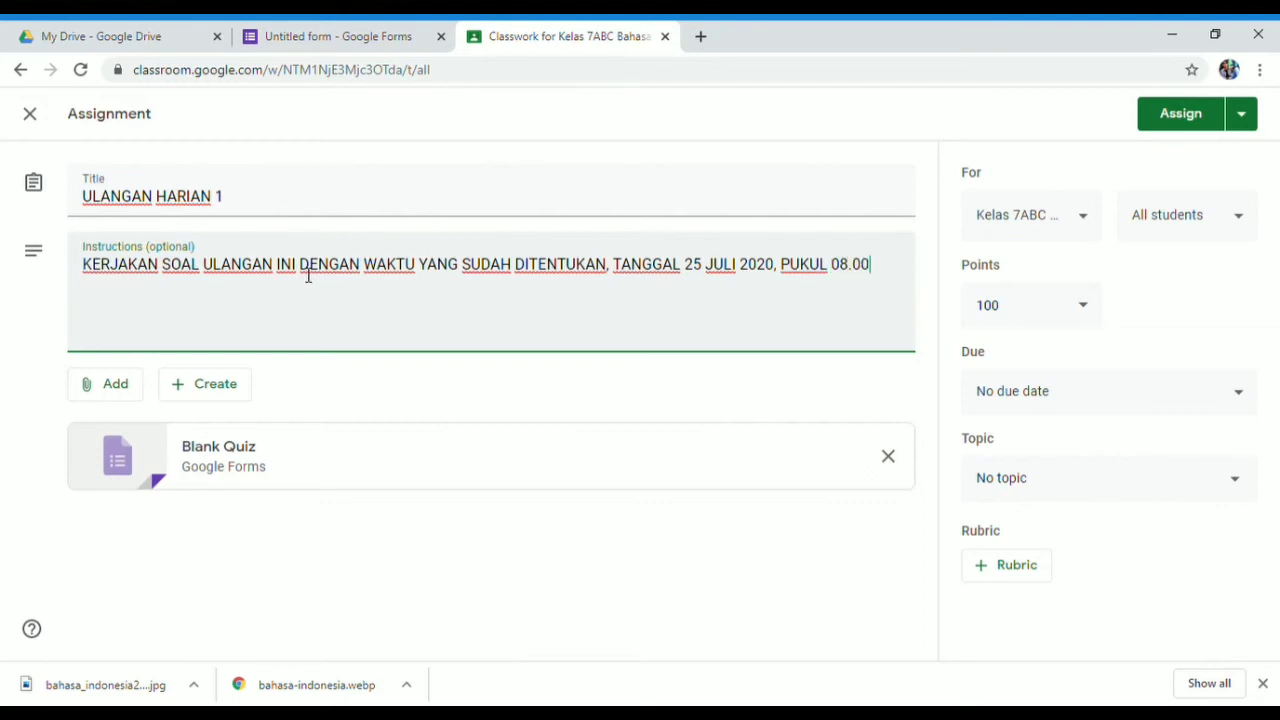
{"action": "type", "text": " WIB"}
{"action": "left_click", "coordinate": [119, 376]}
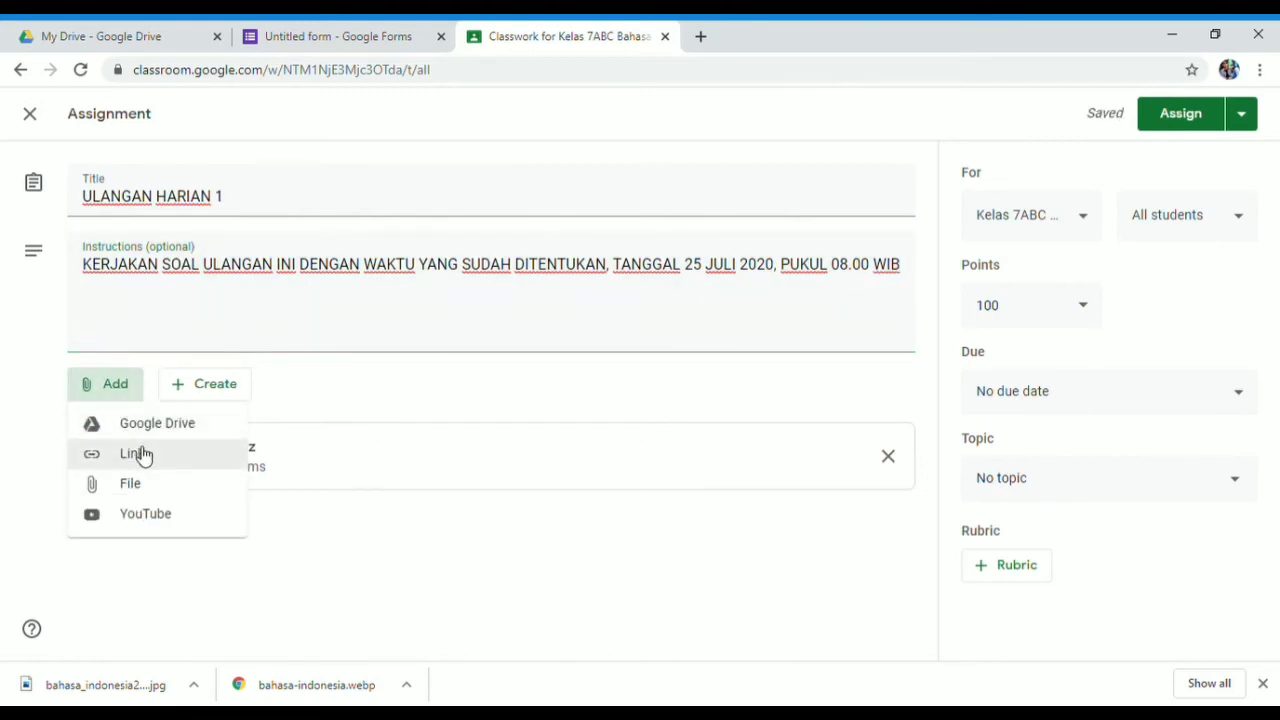
{"action": "left_click", "coordinate": [138, 454]}
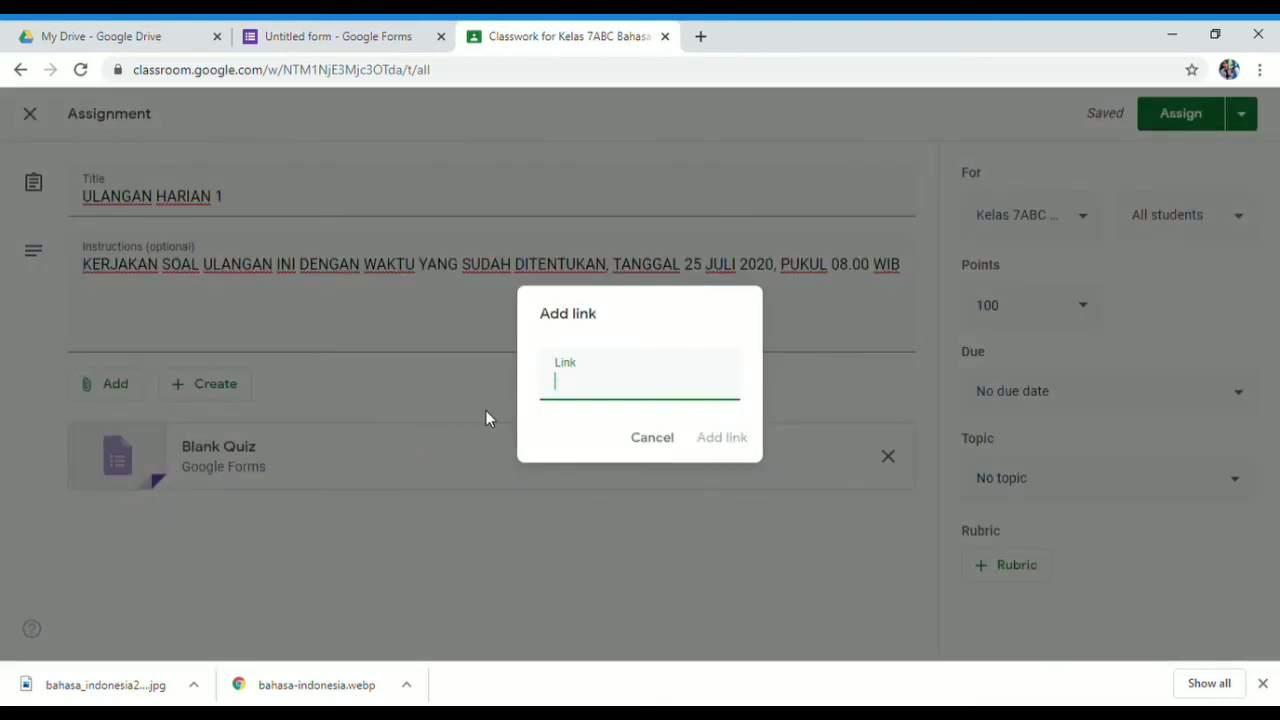
{"action": "type", "text": "https://forms.gle/dyB21u9fHnNzKxNf6"}
{"action": "left_click", "coordinate": [720, 437]}
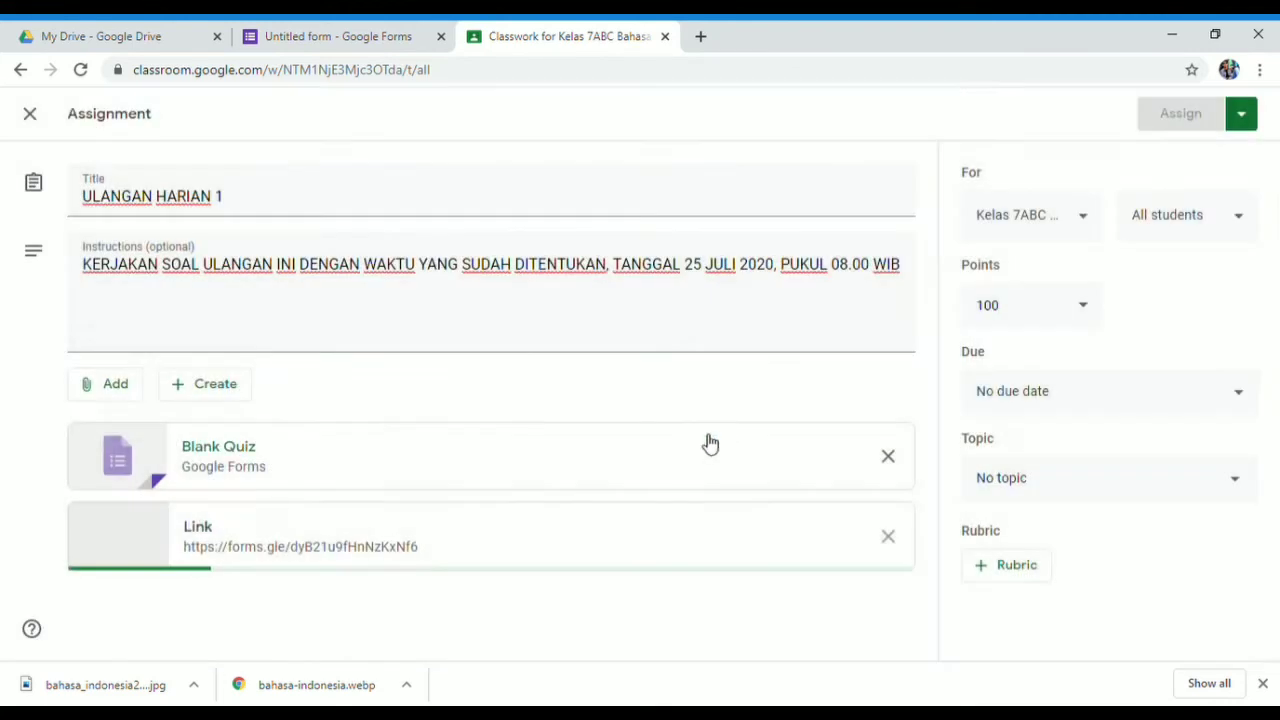
{"action": "left_click", "coordinate": [888, 457]}
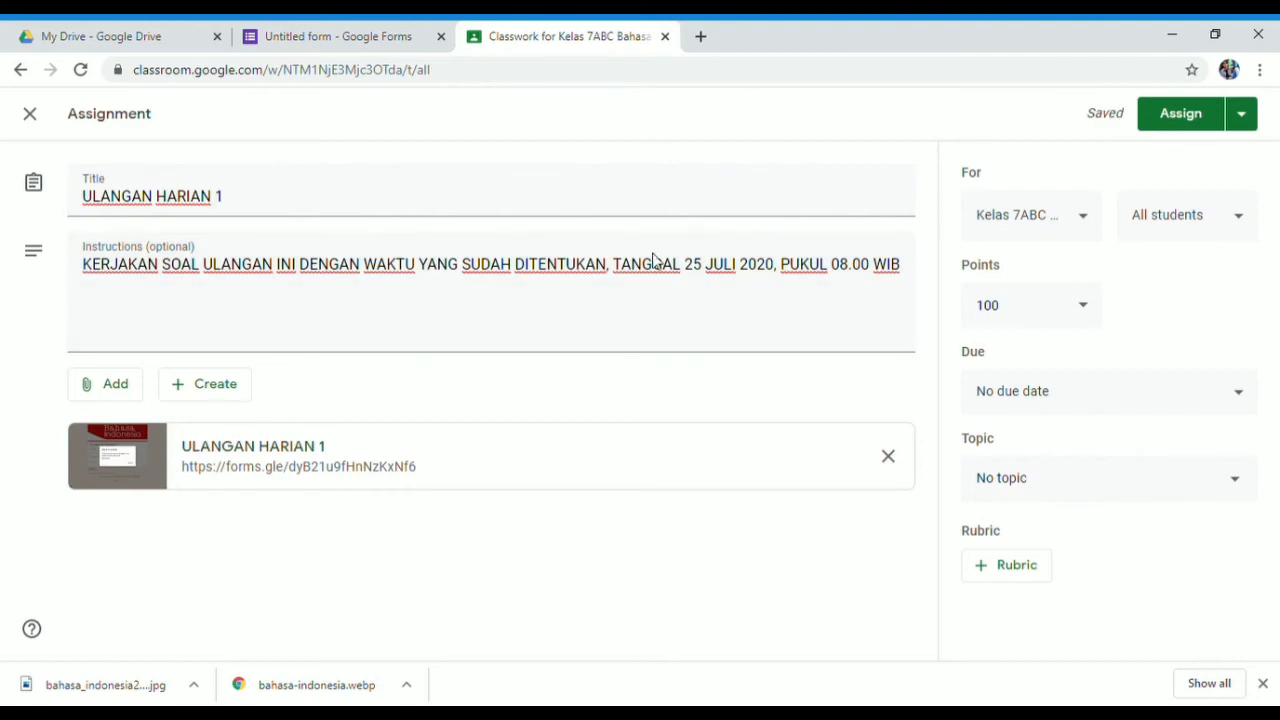
Step: Check which classes can receive the assignment, keeping Kelas 7ABC, and set the due date to Jul 26, 2020, 11:59 PM
{"action": "left_click", "coordinate": [1066, 232]}
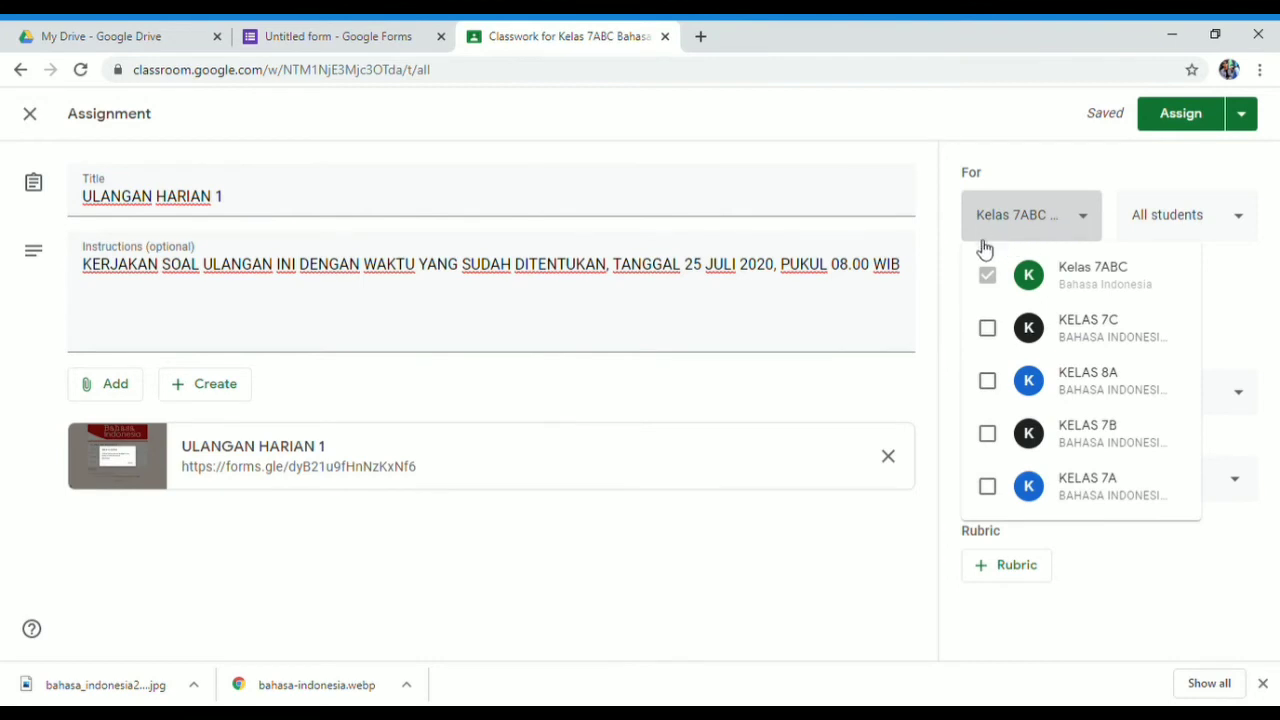
{"action": "left_click", "coordinate": [1057, 220]}
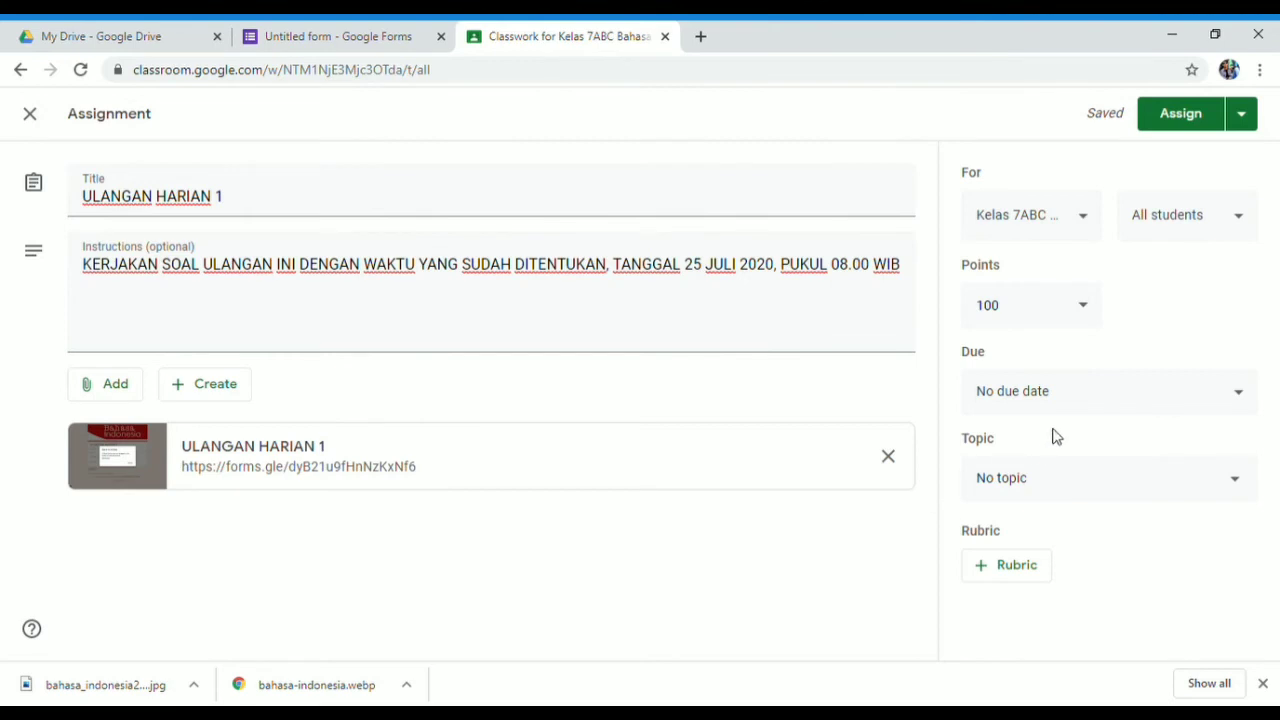
{"action": "left_click", "coordinate": [1238, 408]}
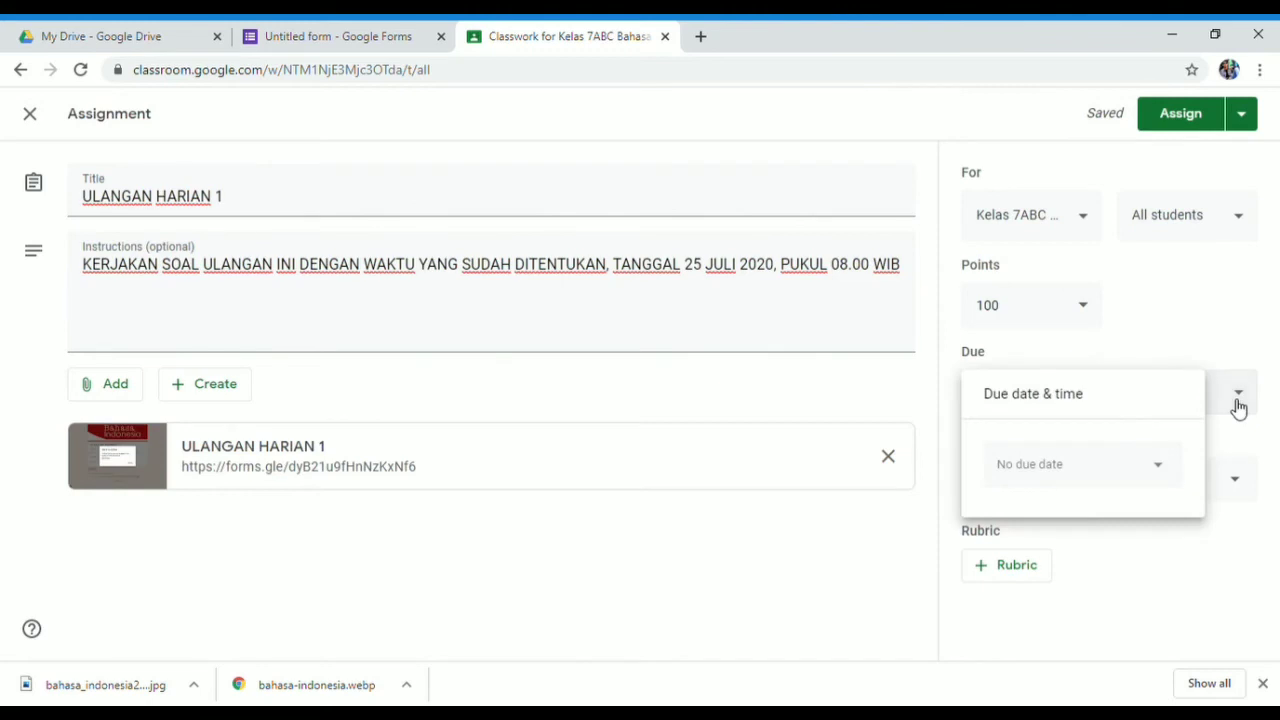
{"action": "left_click", "coordinate": [1157, 475]}
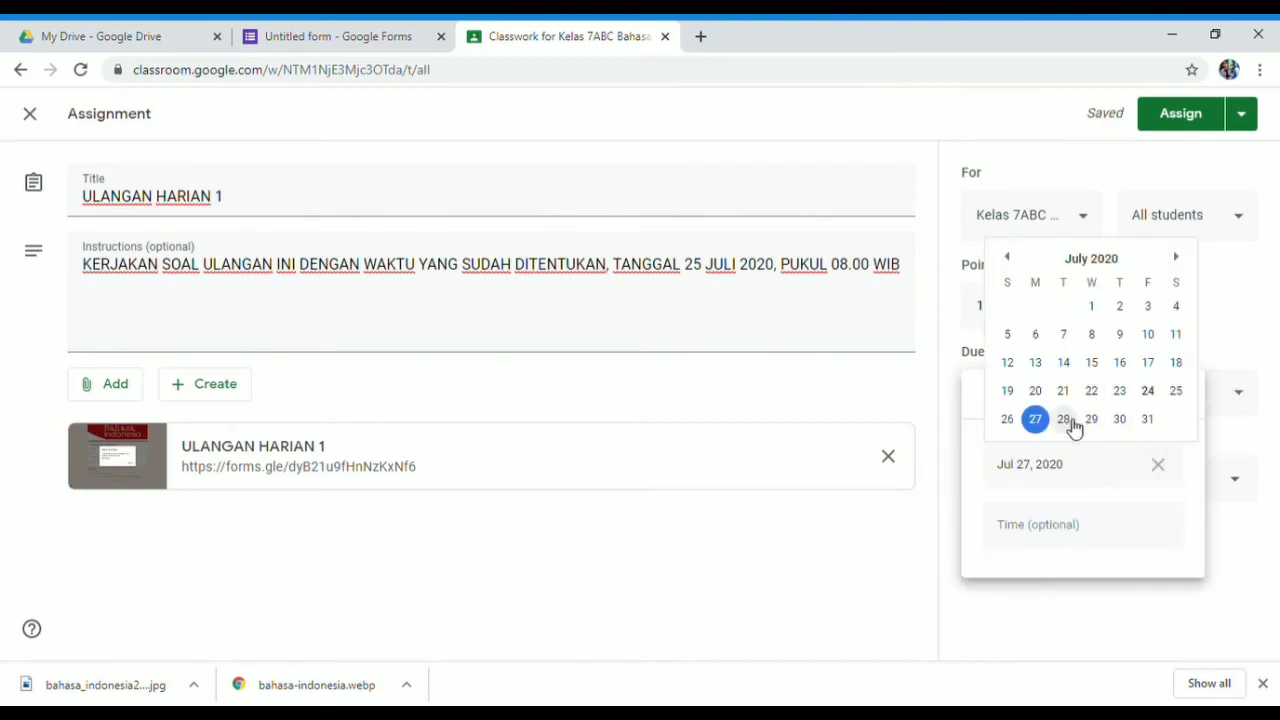
{"action": "left_click", "coordinate": [1008, 419]}
{"action": "left_click", "coordinate": [1072, 526]}
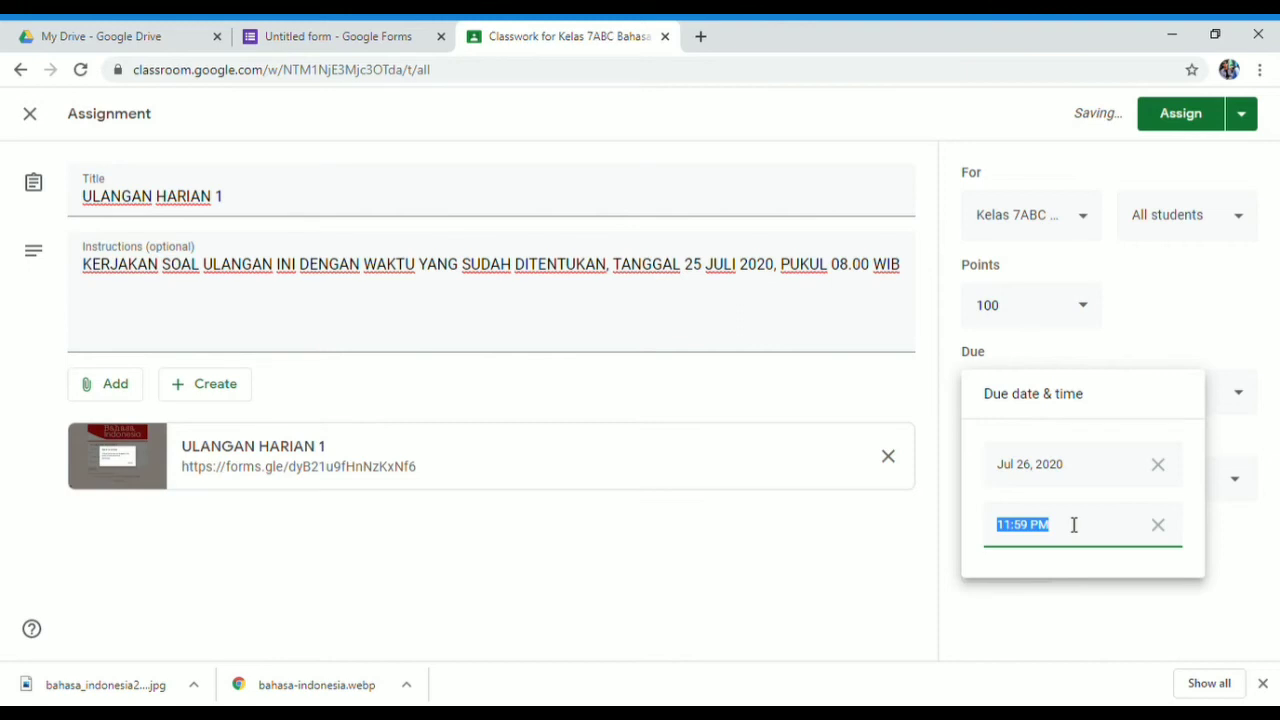
{"action": "left_click", "coordinate": [873, 551]}
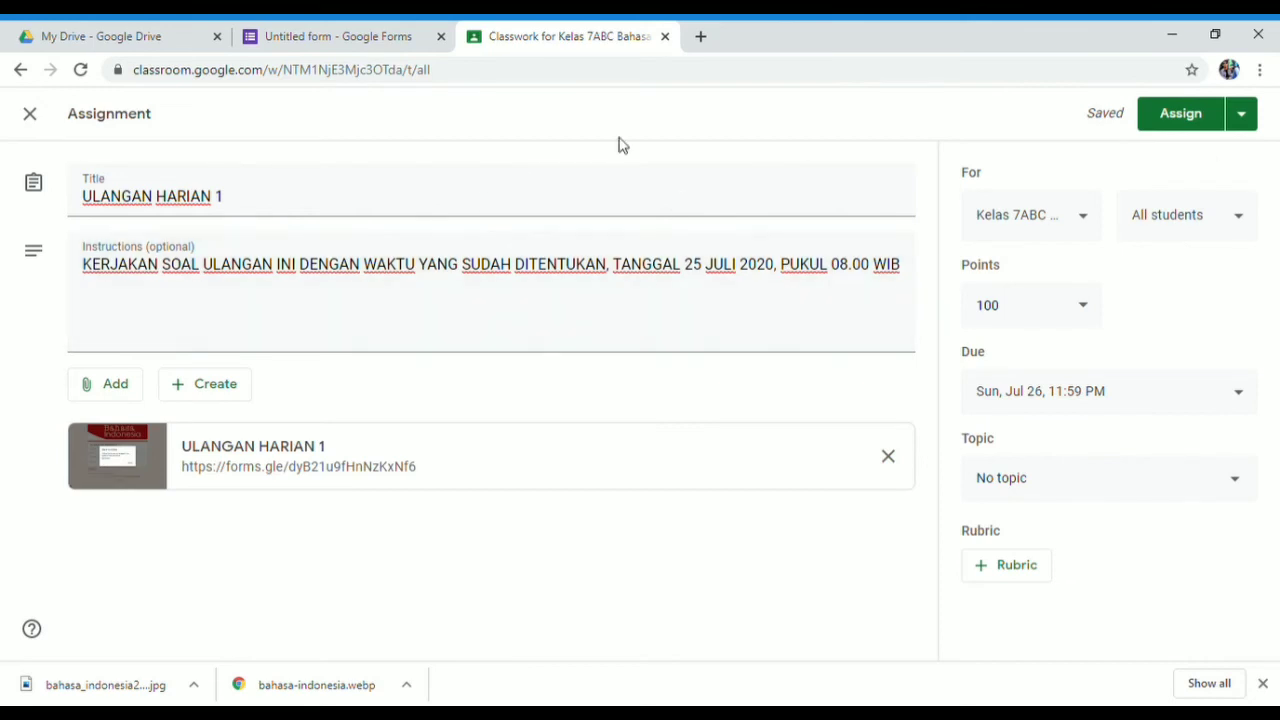
Step: Schedule the assignment for Jul 25, 2020 at 8:00 AM and view the class stream
{"action": "left_click", "coordinate": [1250, 125]}
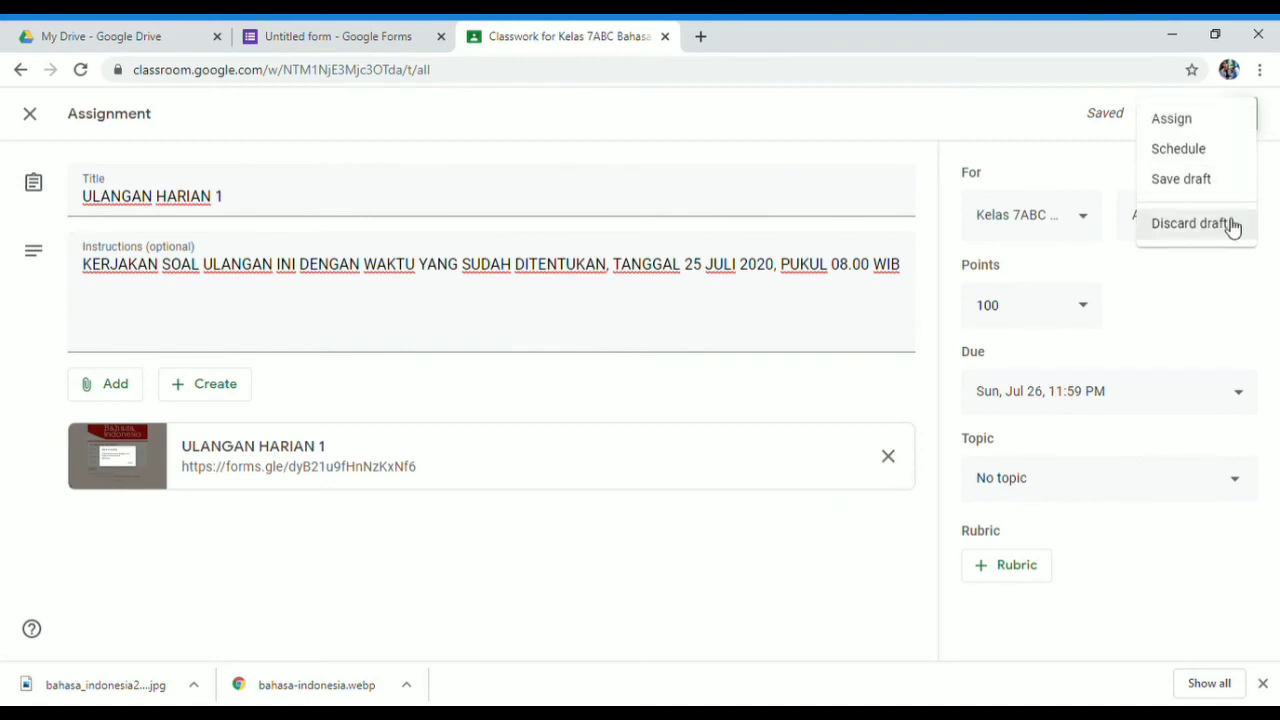
{"action": "left_click", "coordinate": [1207, 162]}
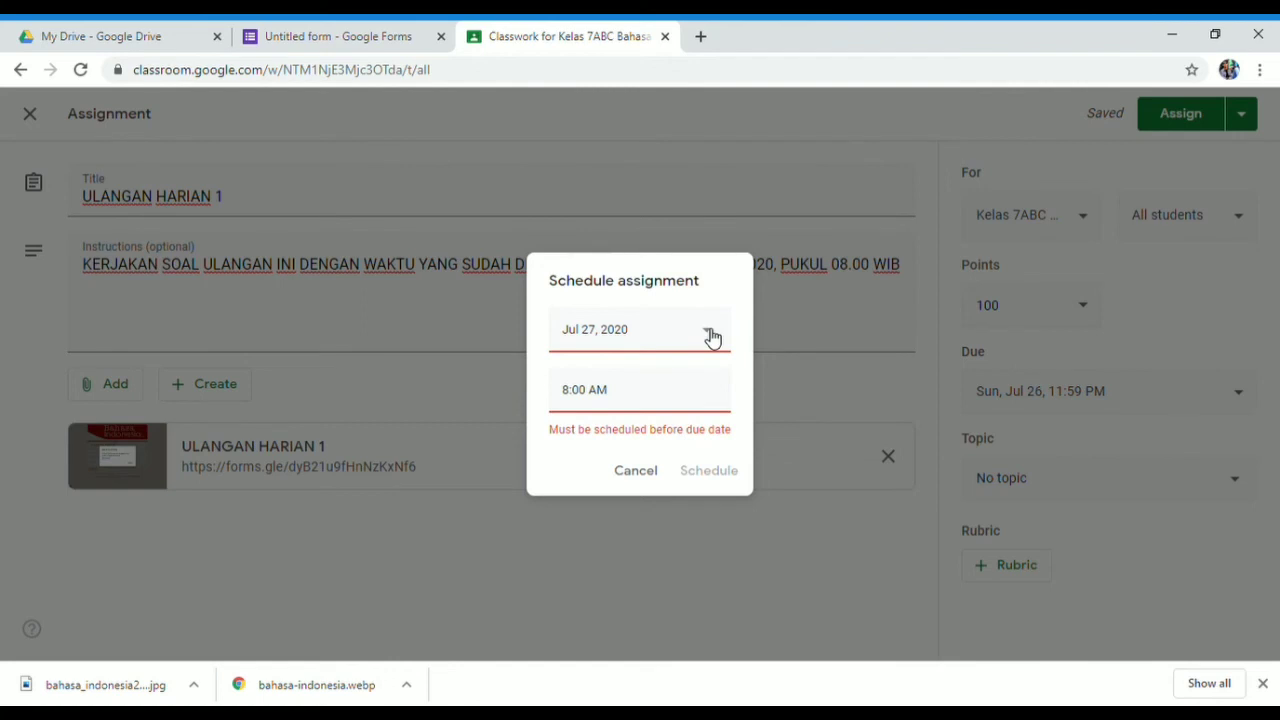
{"action": "left_click", "coordinate": [708, 333]}
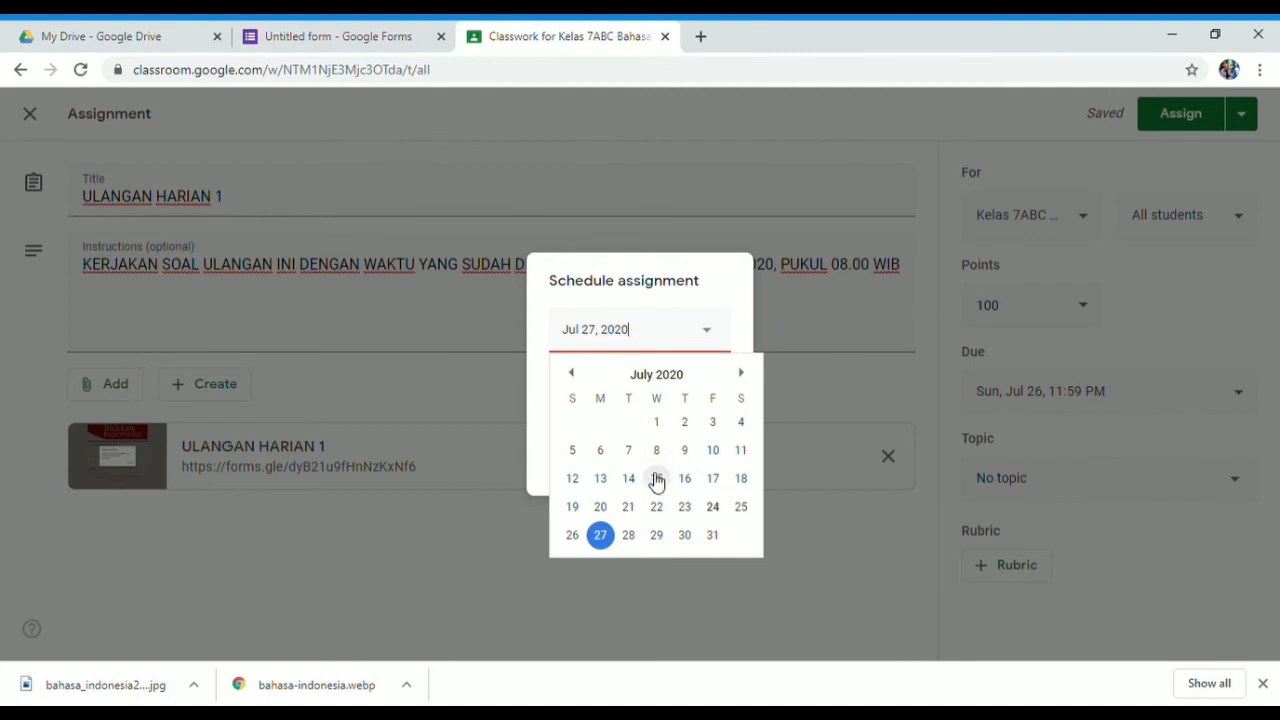
{"action": "left_click", "coordinate": [737, 512]}
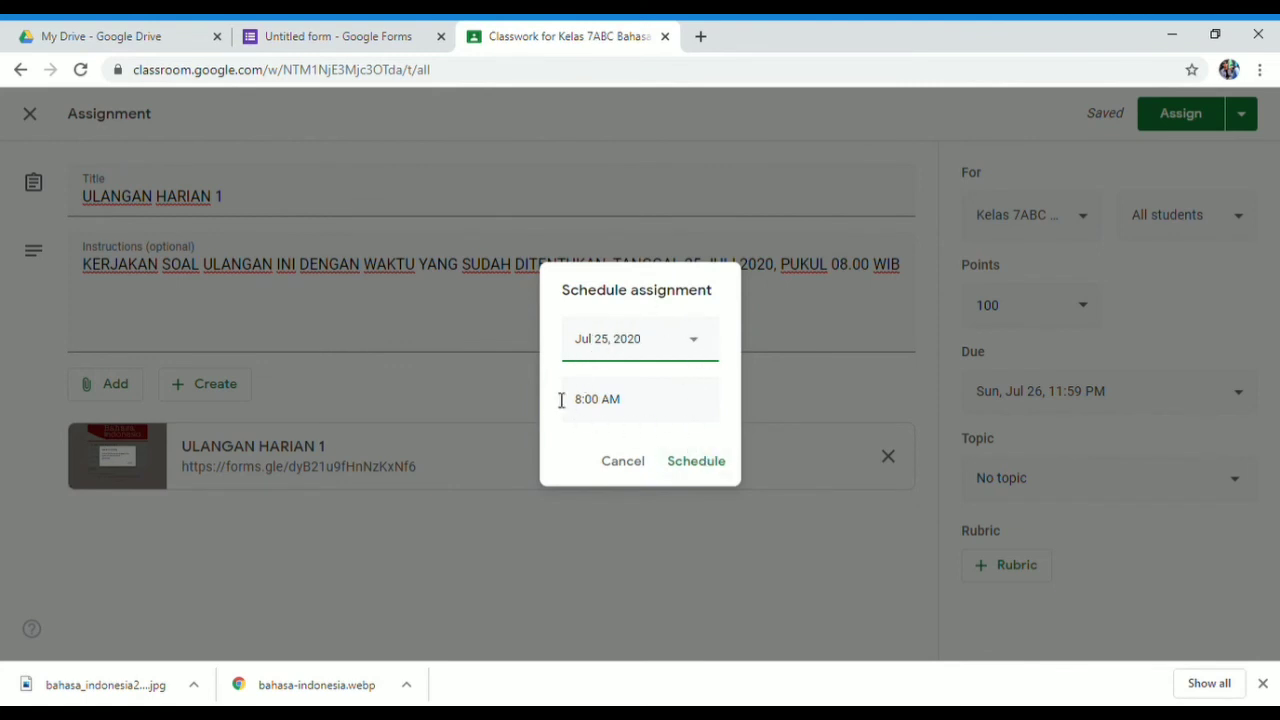
{"action": "left_click", "coordinate": [698, 463]}
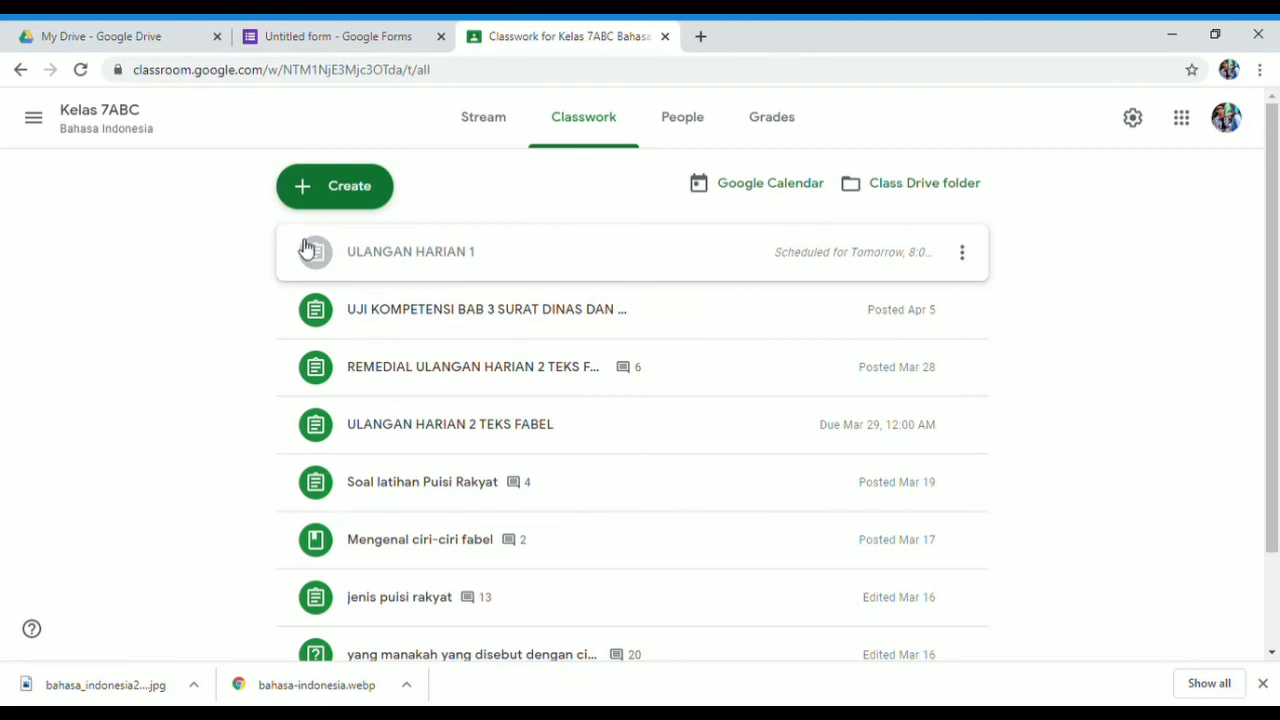
{"action": "left_click", "coordinate": [482, 133]}
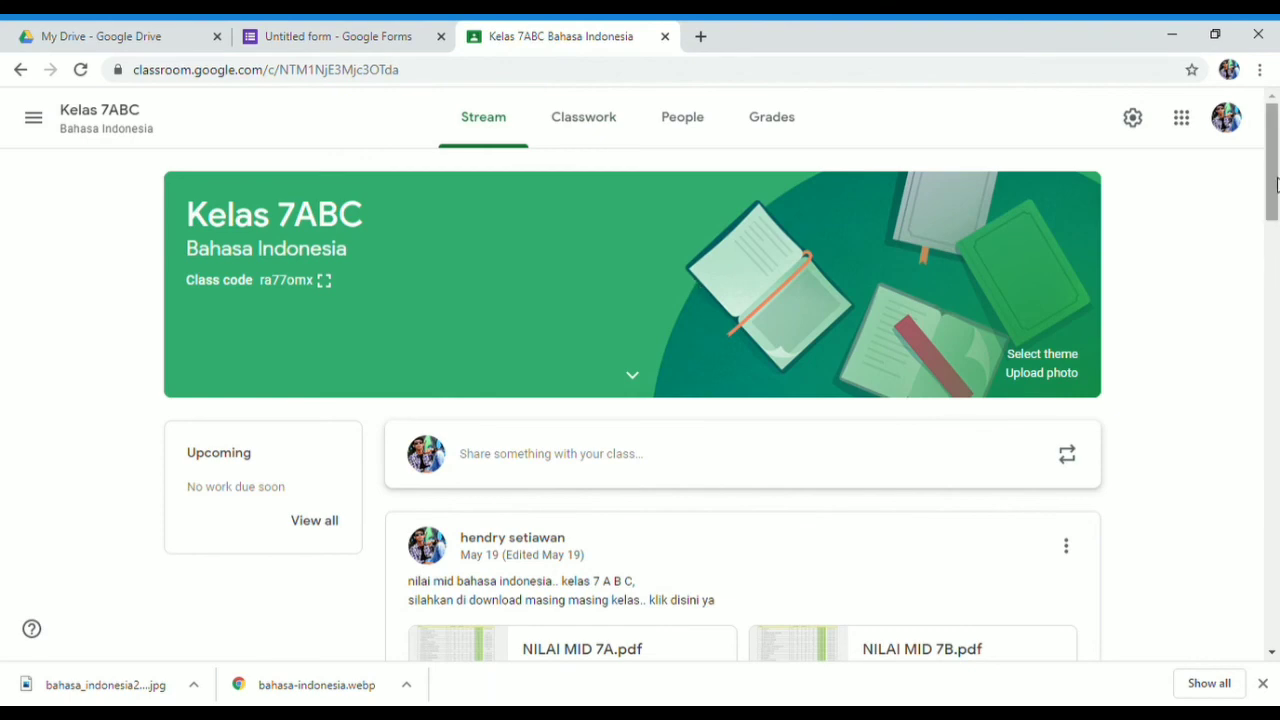
{"action": "left_click_drag", "start_coordinate": [1278, 192], "coordinate": [1278, 152]}
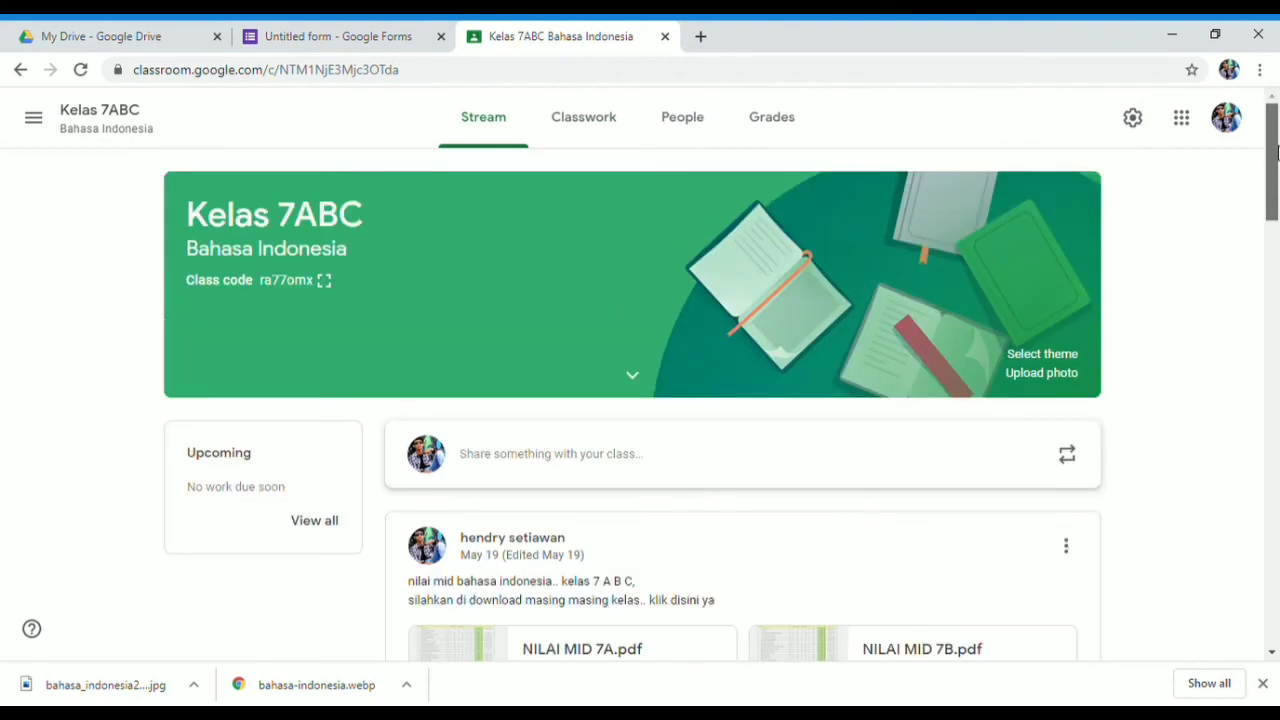